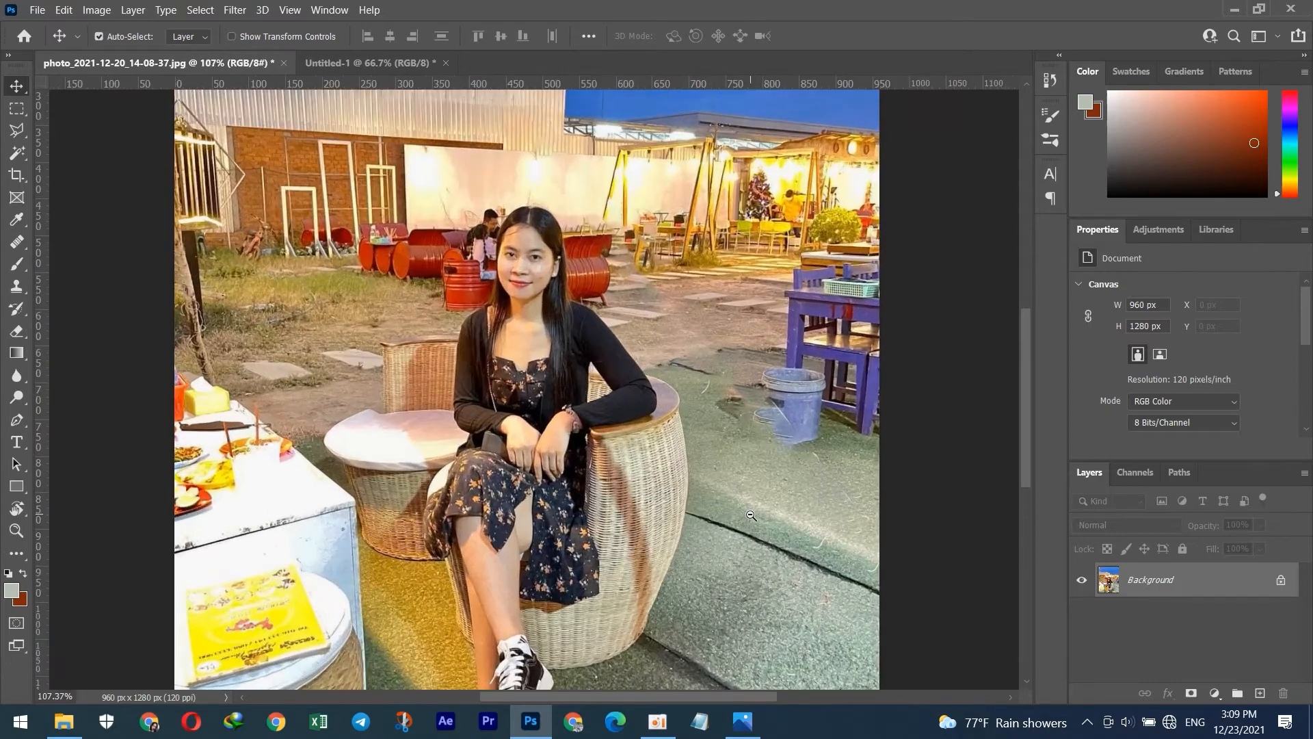
# Start a Polygonal Lasso outline at the lower shoe and trace up the leg and around the small wicker seat to its cushion.
pyautogui.moveTo(1028, 454); pyautogui.dragTo(1029, 503)
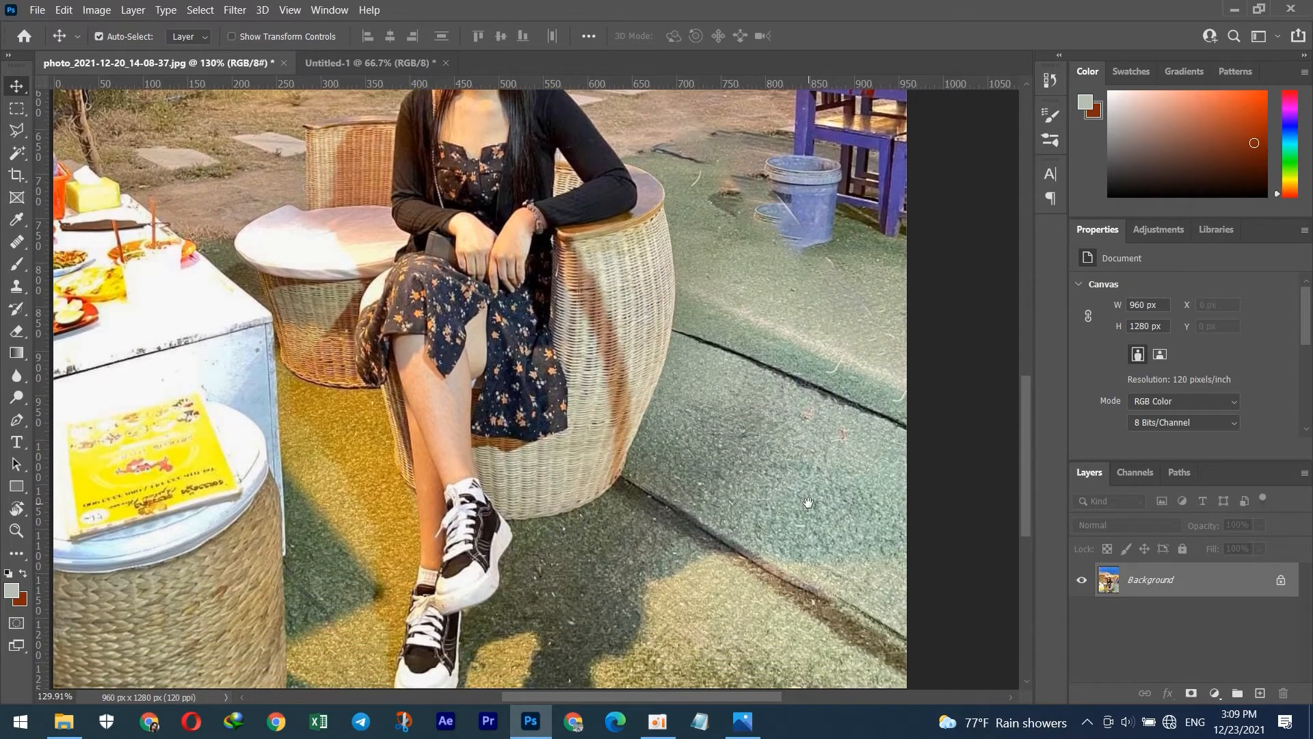
pyautogui.scroll(-3, 811, 511)
pyautogui.scroll(6, 811, 511)
pyautogui.scroll(1, 811, 512)
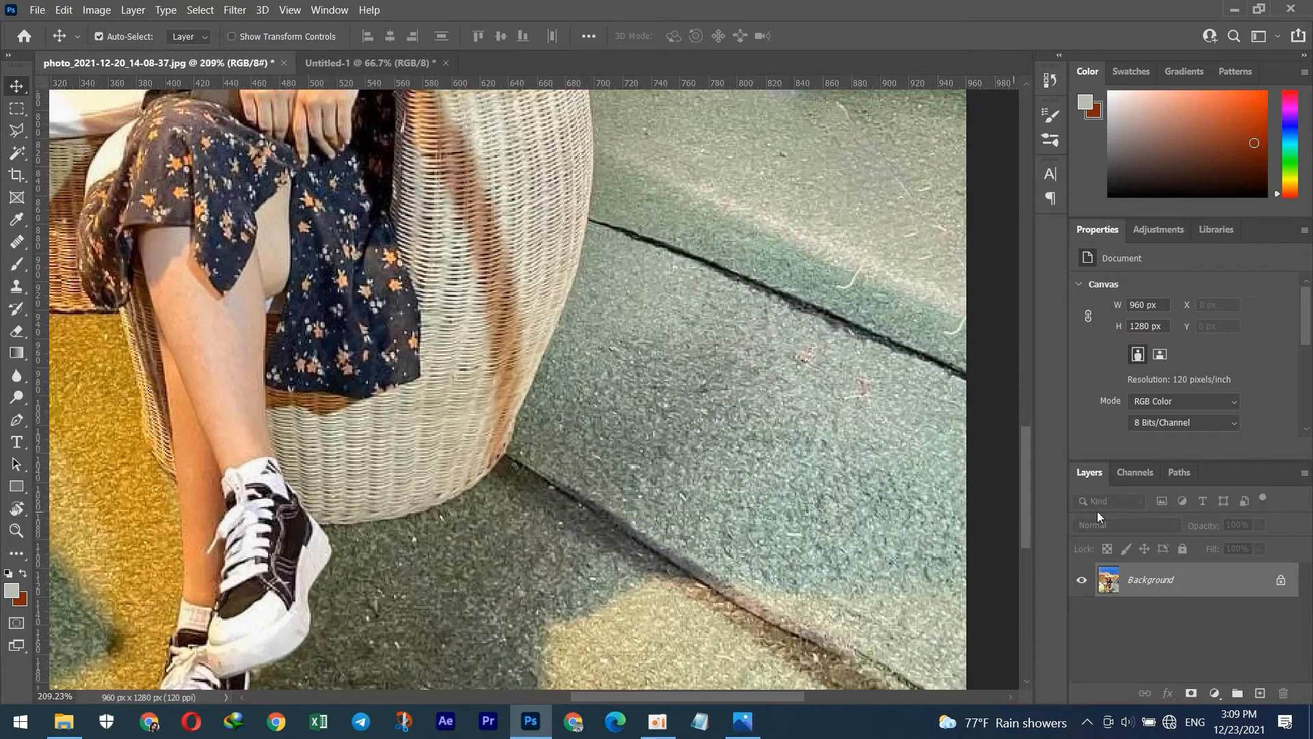
pyautogui.moveTo(710, 700); pyautogui.dragTo(675, 701)
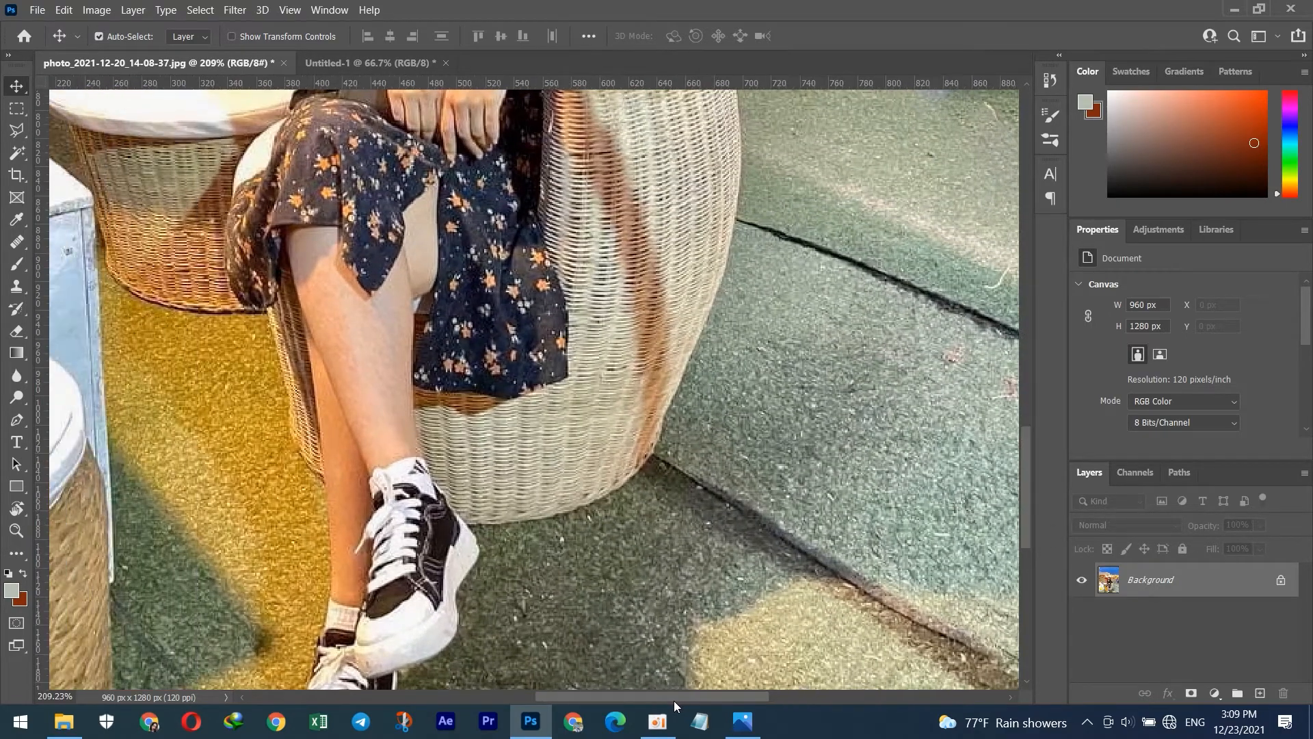
pyautogui.moveTo(1023, 502); pyautogui.dragTo(1023, 522)
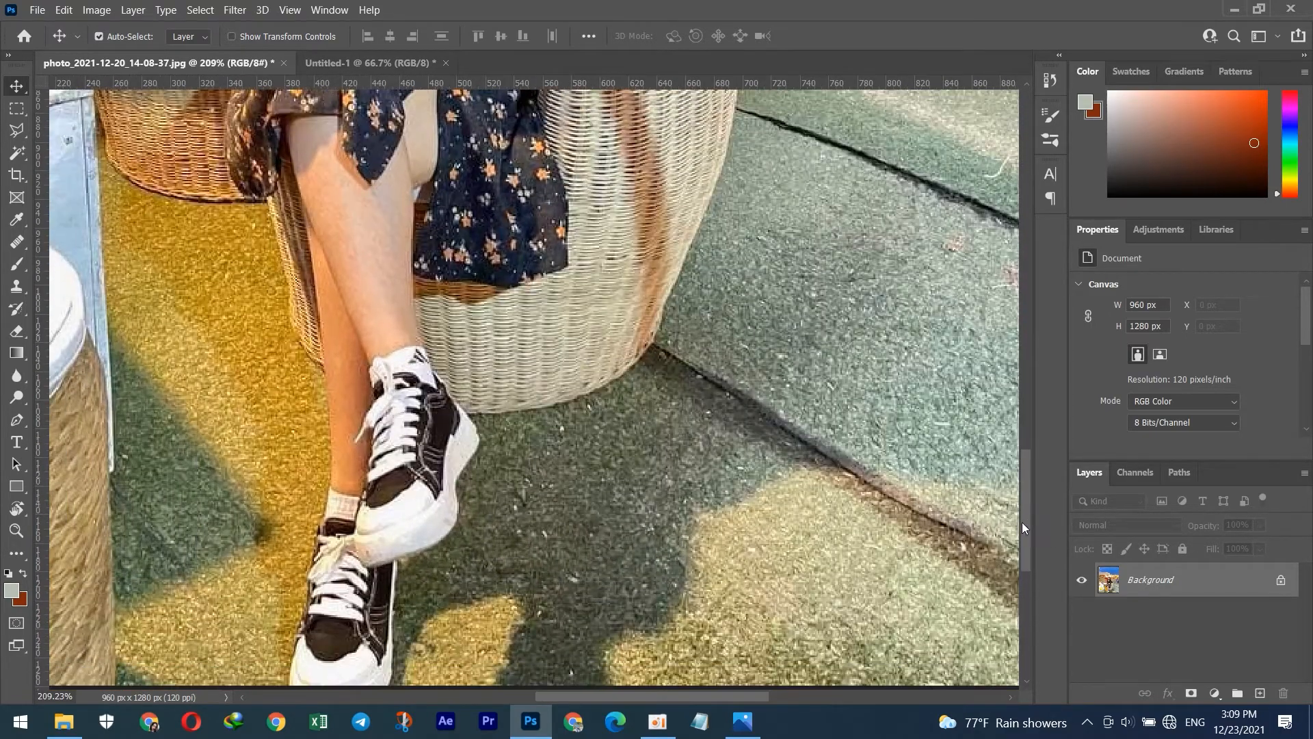
pyautogui.click(18, 130)
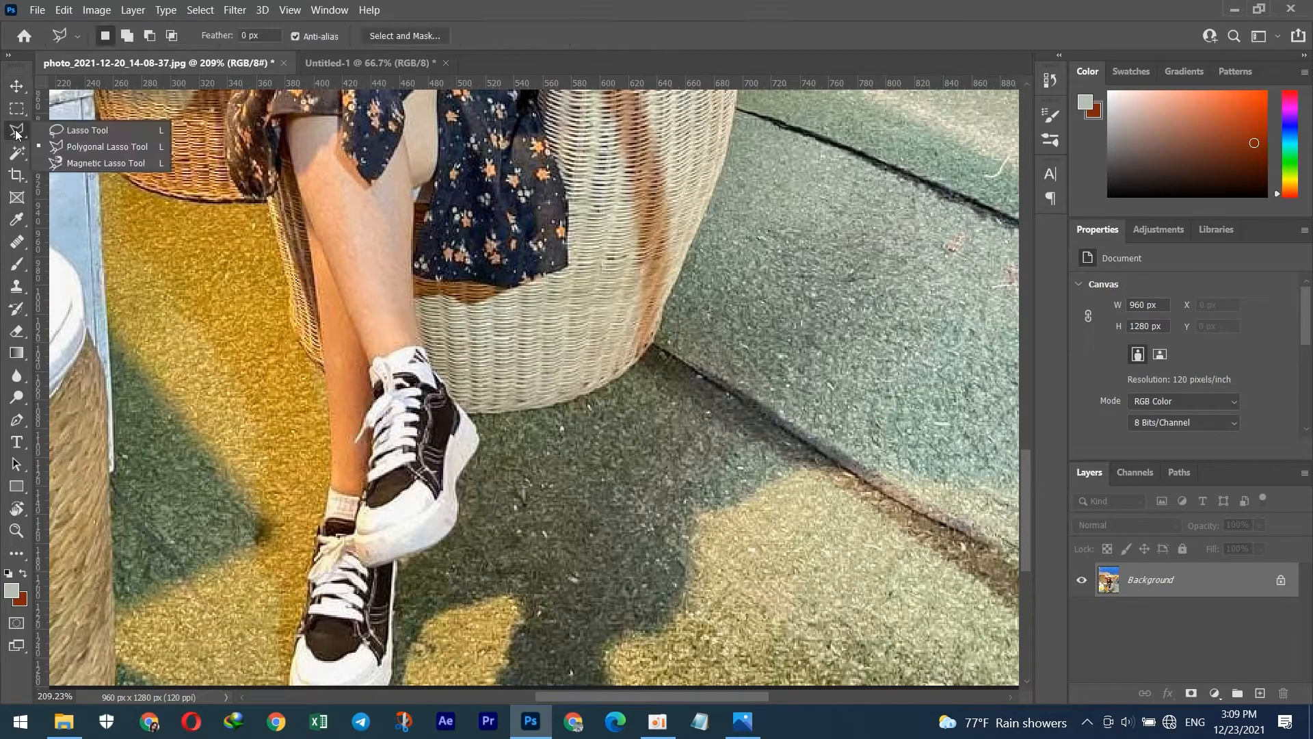
pyautogui.click(18, 131)
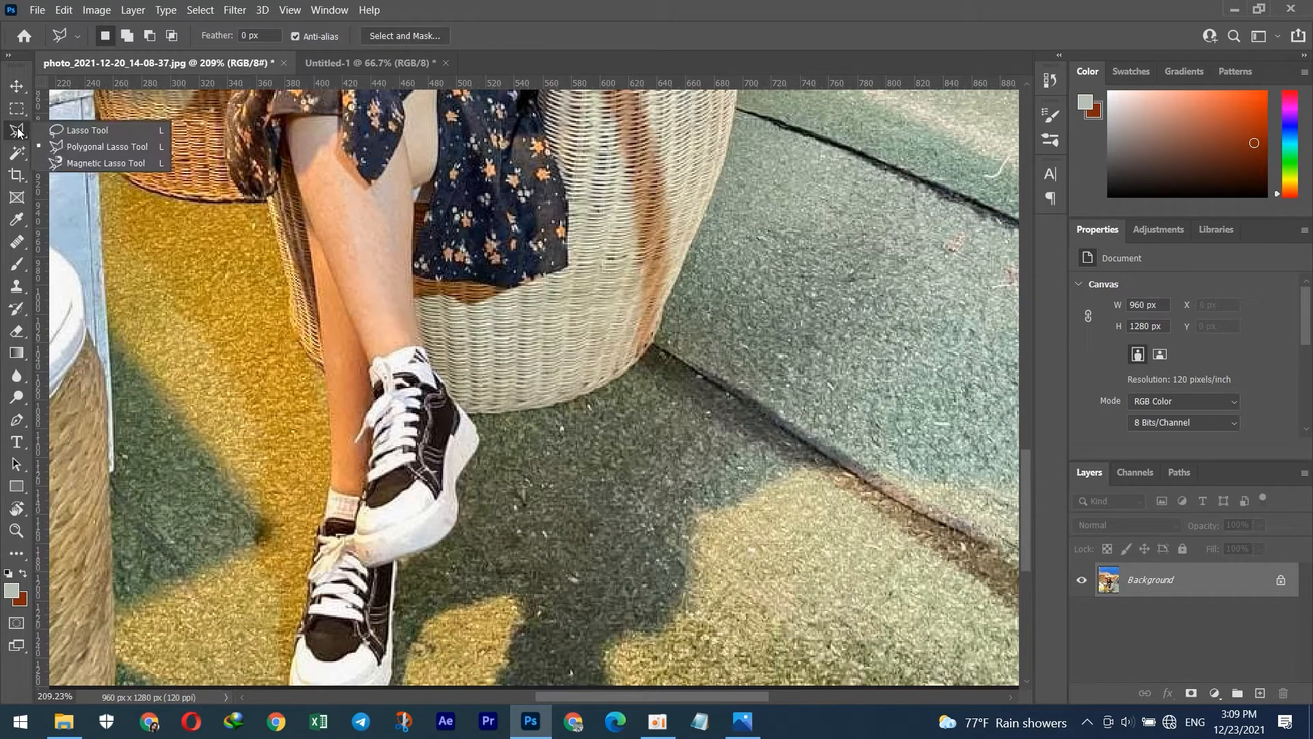
pyautogui.click(76, 147)
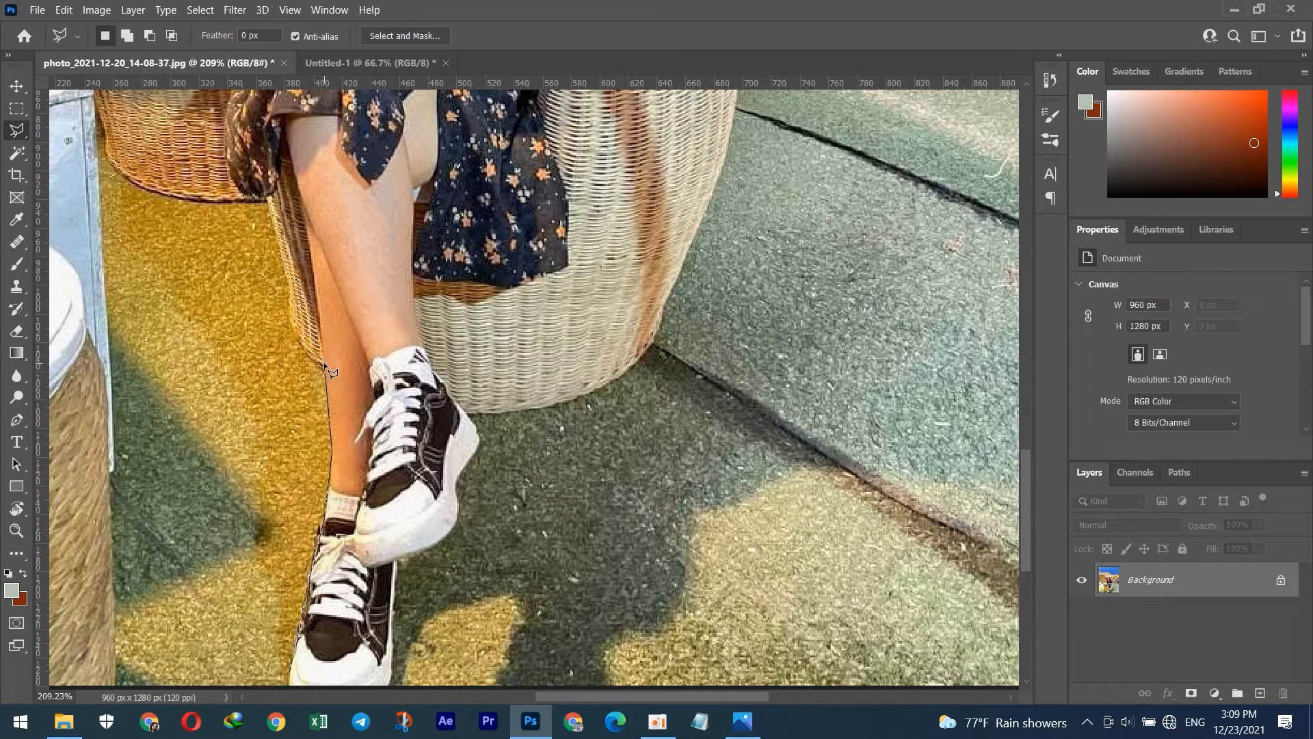
pyautogui.click(298, 341)
pyautogui.moveTo(235, 270)
pyautogui.mouseDown()
pyautogui.moveTo(254, 455)
pyautogui.moveTo(310, 540)
pyautogui.mouseUp()
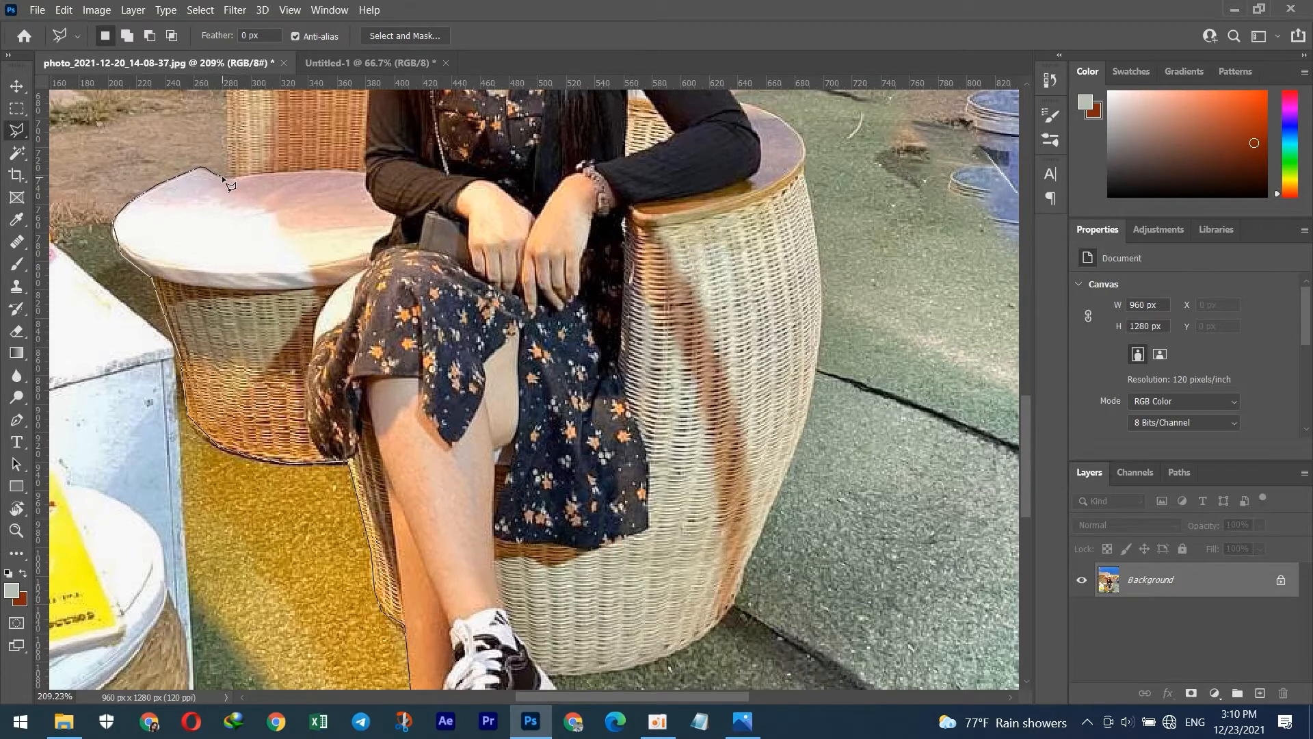
# Continue the lasso outline over the wicker backrest, the woman's shoulder, head and hair, and down her other arm to the large wicker chair.
pyautogui.moveTo(337, 210); pyautogui.dragTo(404, 458)
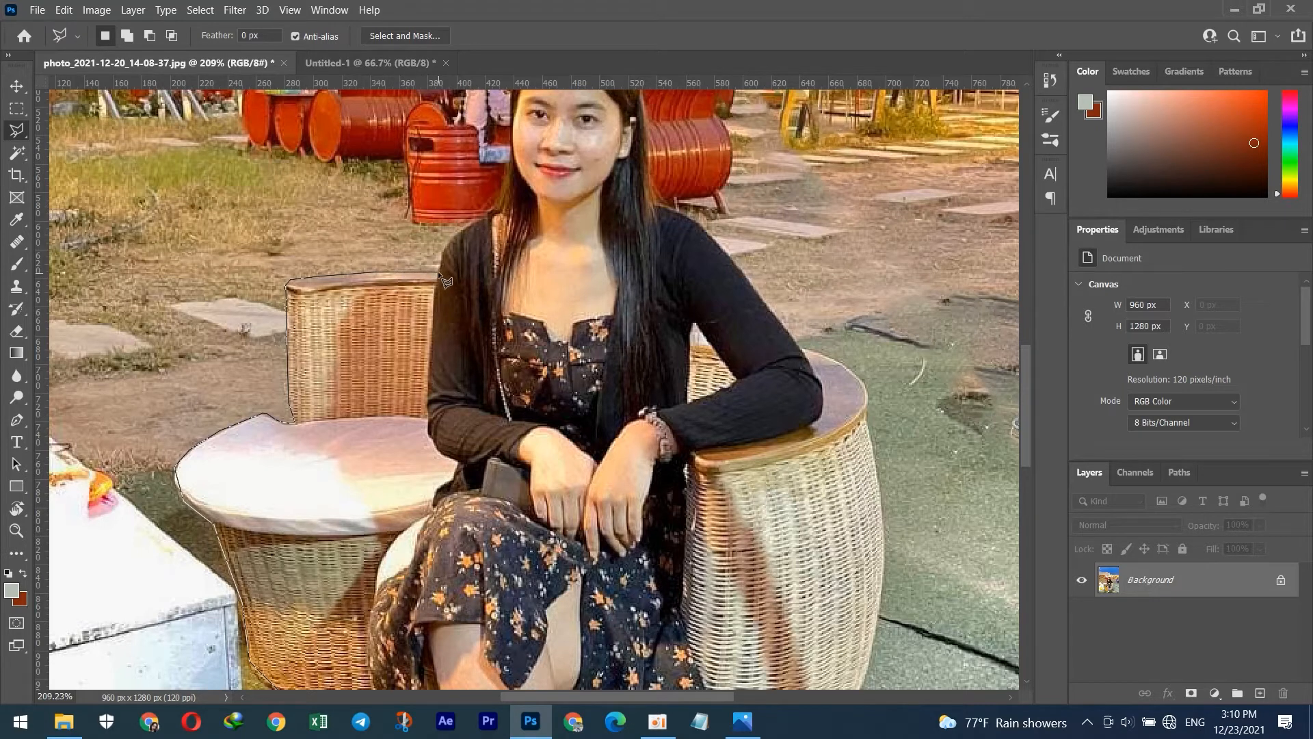
pyautogui.moveTo(482, 275); pyautogui.dragTo(468, 360)
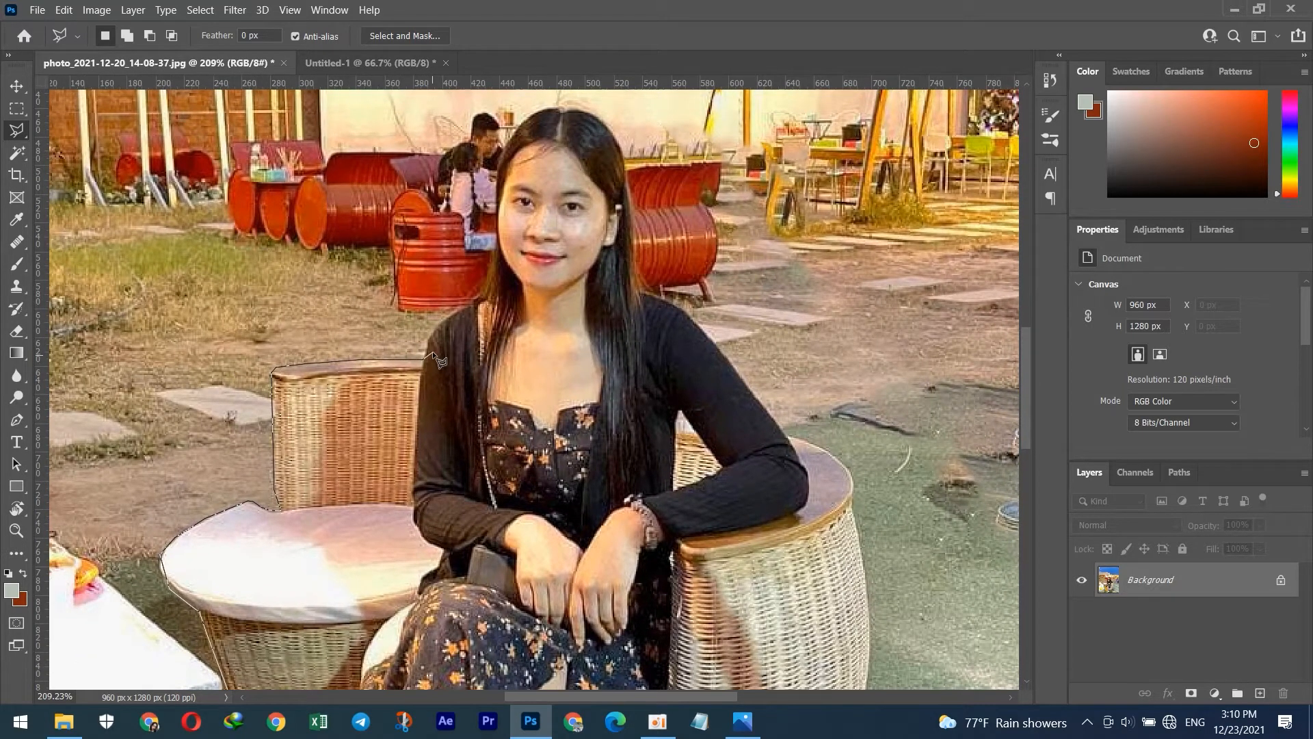
pyautogui.click(444, 318)
pyautogui.click(467, 306)
pyautogui.click(639, 286)
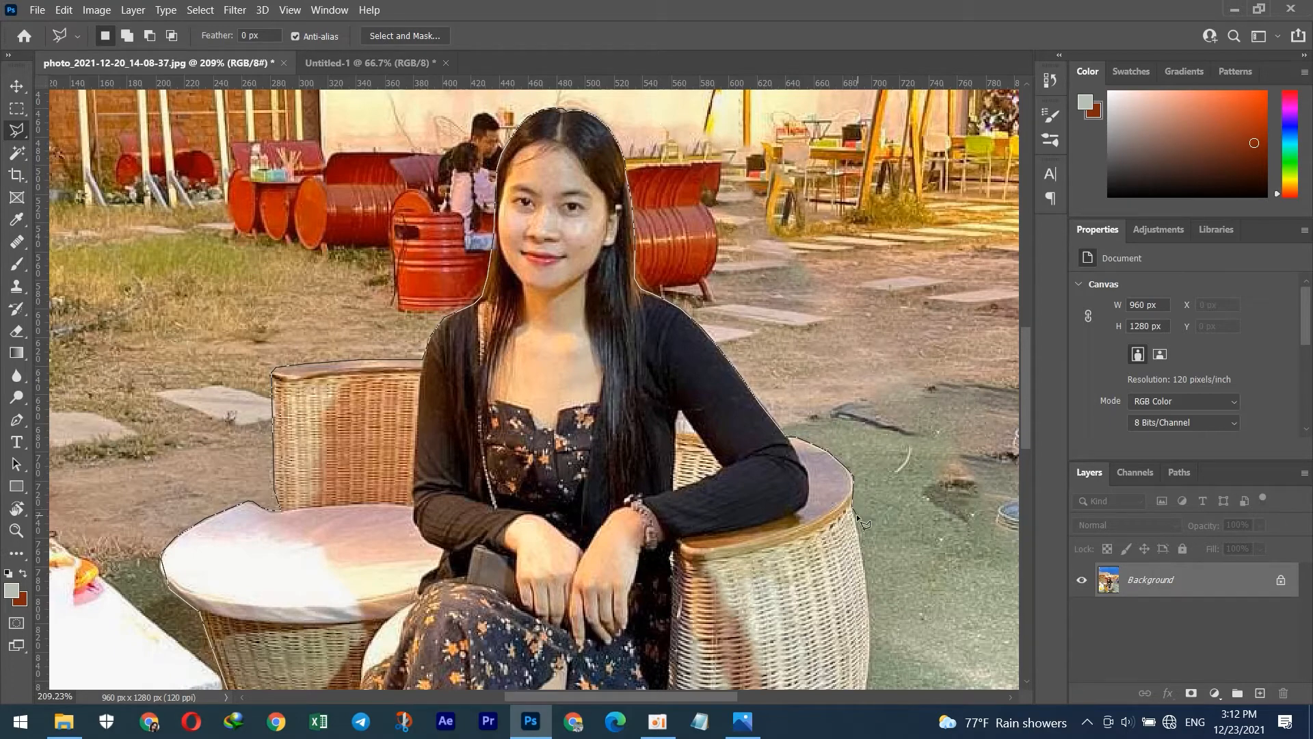
# Trace the outer edge of the large wicker chair down to its base and along to the raised shoe.
pyautogui.moveTo(1029, 426); pyautogui.dragTo(1027, 465)
pyautogui.scroll(-5, 866, 413)
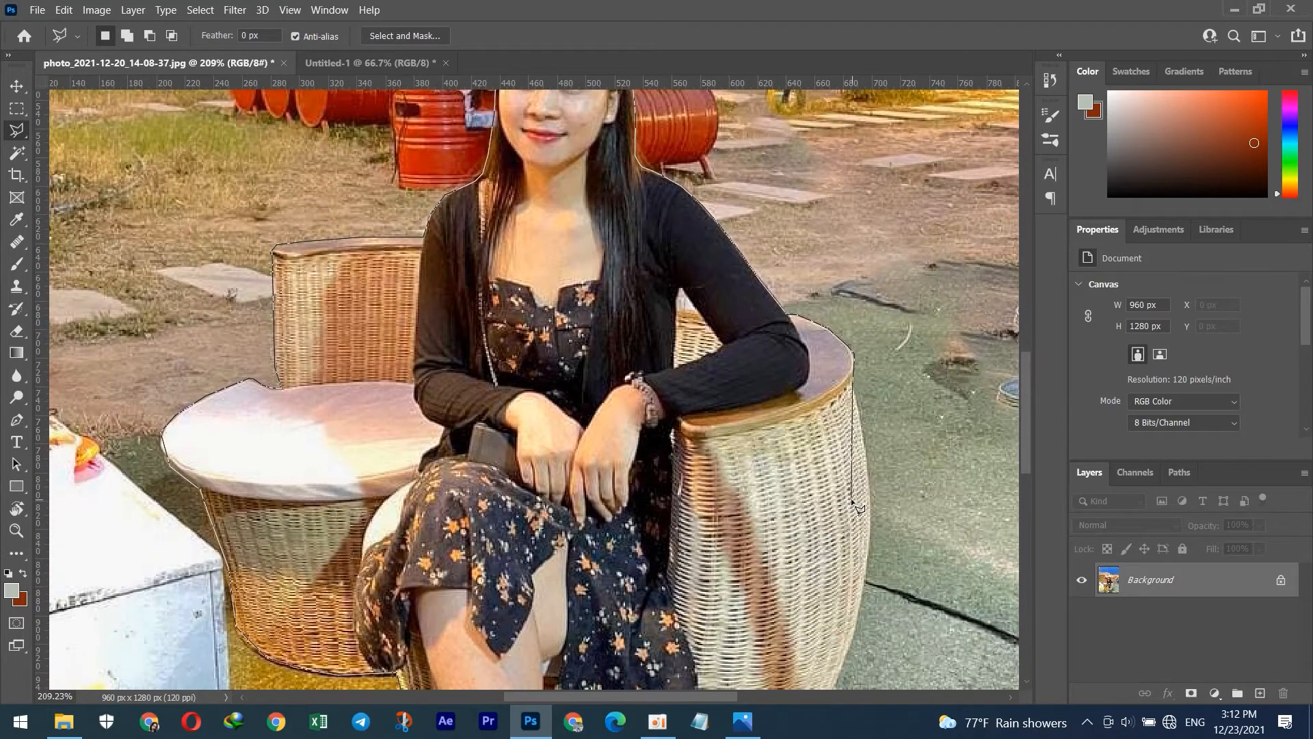
pyautogui.moveTo(759, 495); pyautogui.dragTo(726, 397)
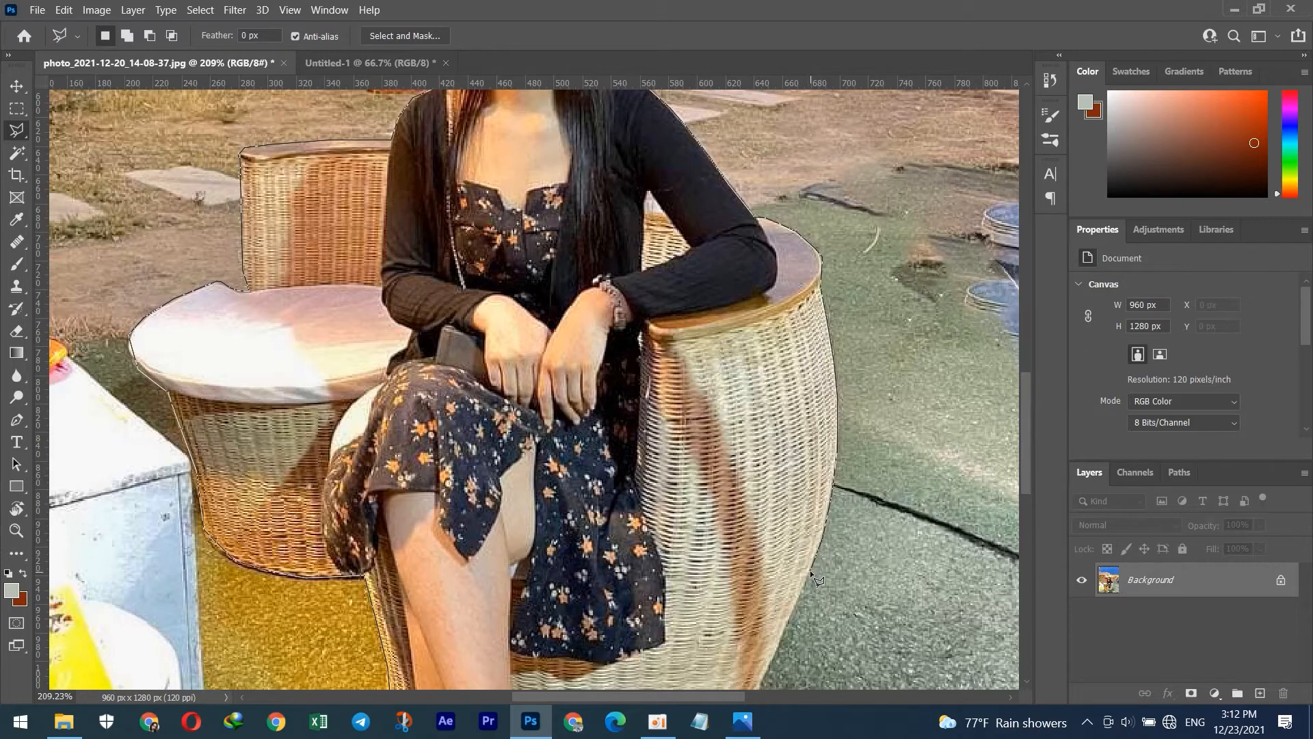
pyautogui.scroll(-3, 794, 519)
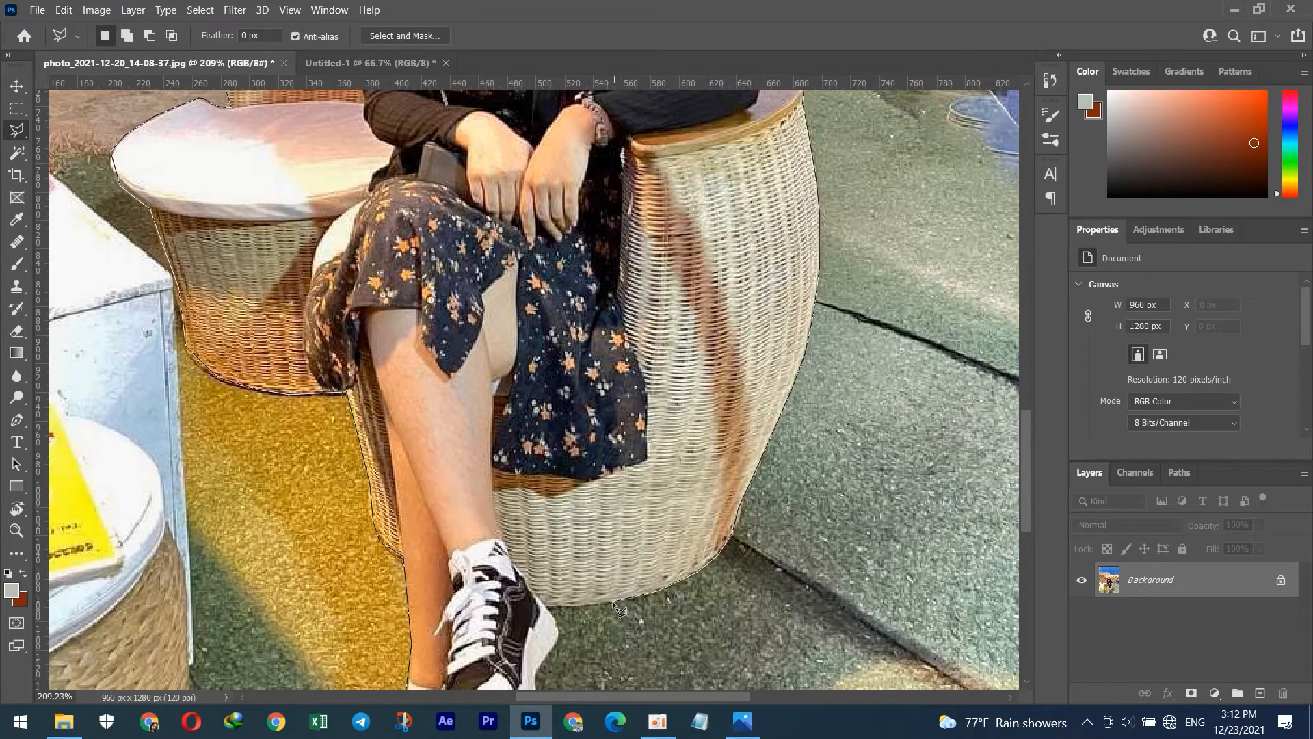
pyautogui.click(556, 607)
pyautogui.moveTo(595, 626)
pyautogui.mouseDown()
pyautogui.moveTo(574, 400)
pyautogui.moveTo(547, 313)
pyautogui.mouseUp()
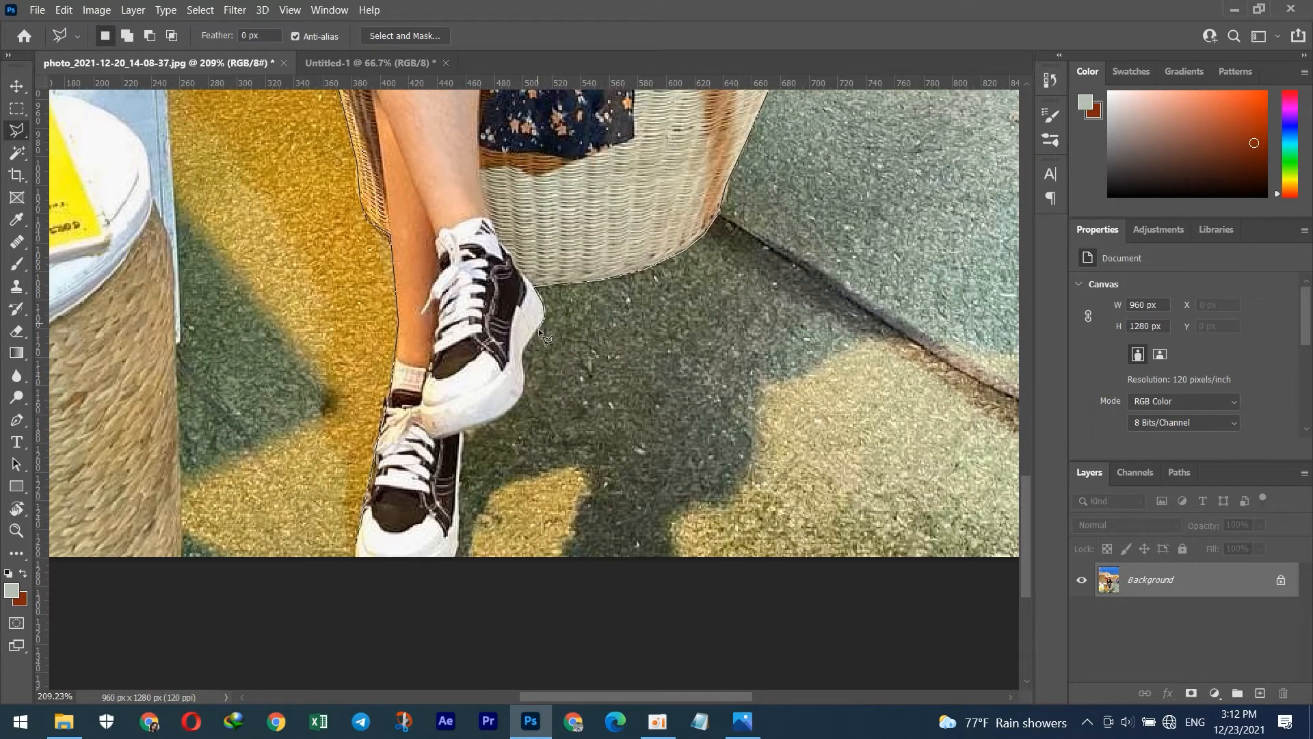
# Trace around both shoes along the photo's lower edge and close the lasso selection.
pyautogui.click(522, 353)
pyautogui.click(470, 427)
pyautogui.click(464, 436)
pyautogui.moveTo(540, 487); pyautogui.dragTo(577, 268)
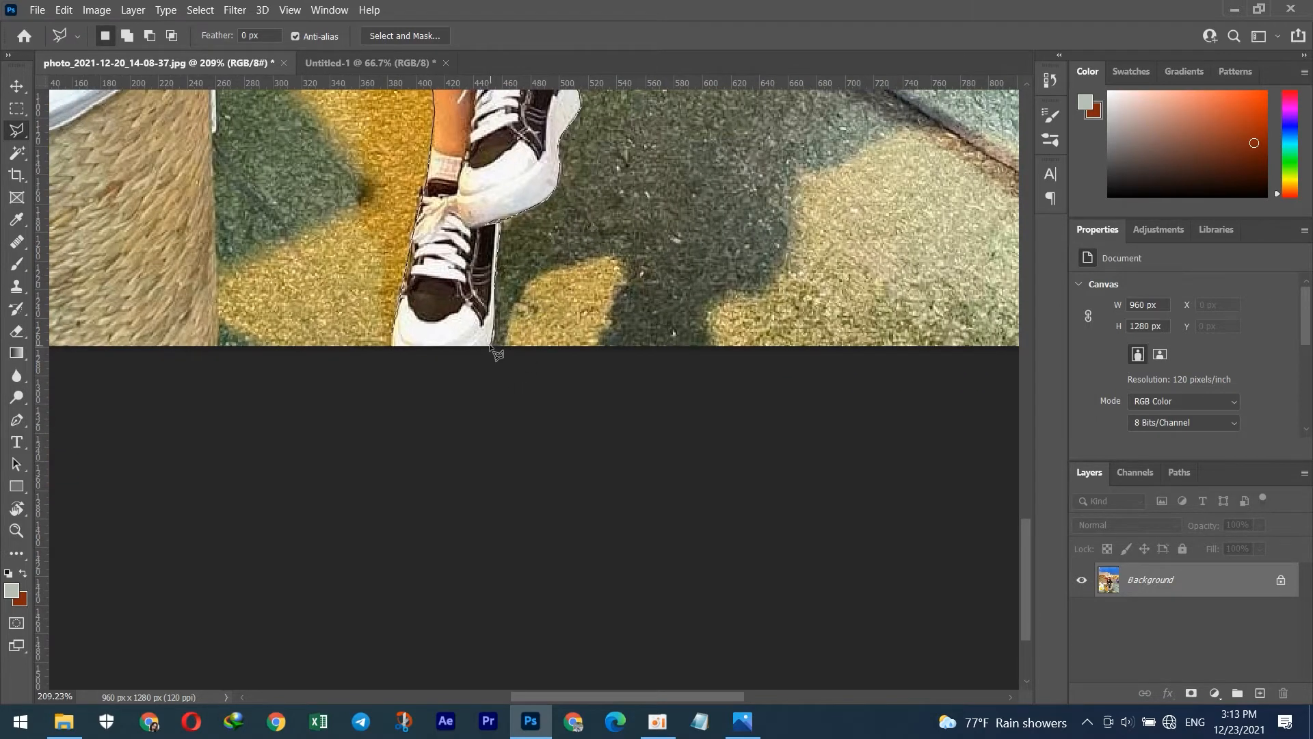
pyautogui.click(393, 345)
pyautogui.doubleClick(399, 311)
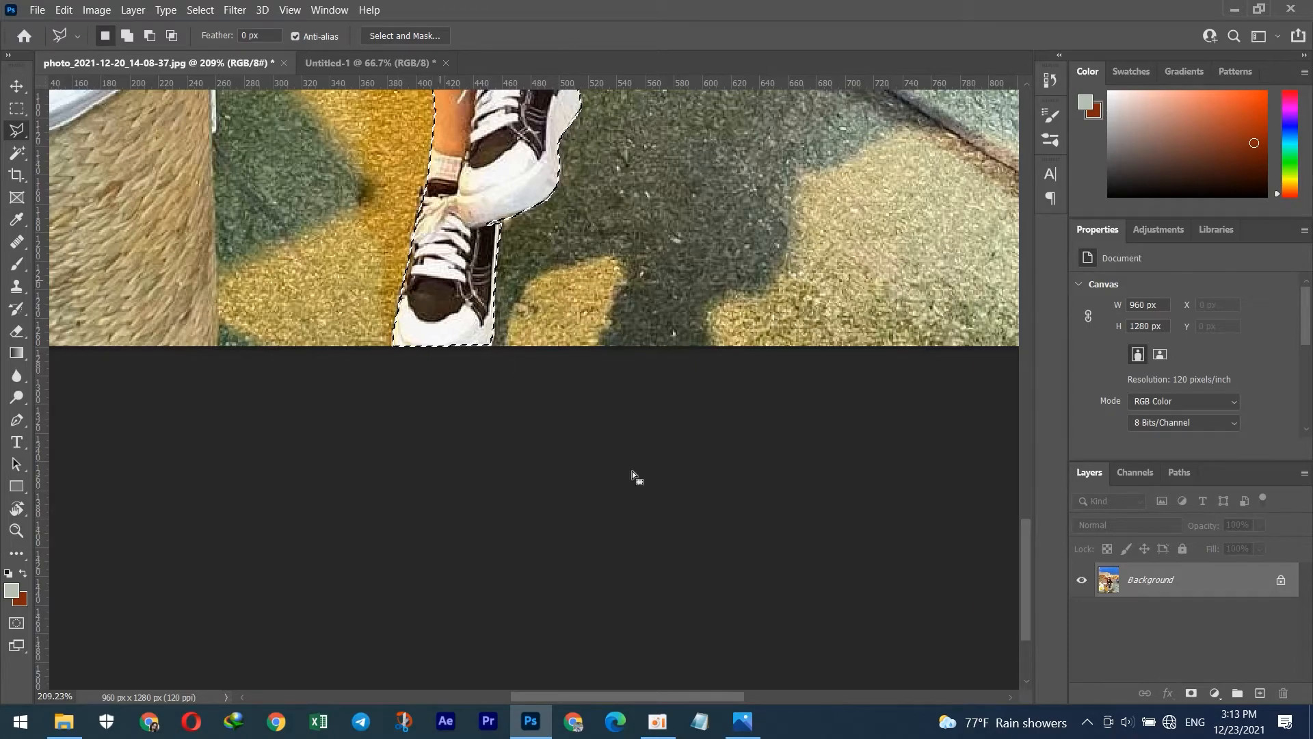
# Move the selected woman and chair into the Untitled-1 document and place the cutout near the canvas's lower centre.
pyautogui.moveTo(1023, 543); pyautogui.dragTo(1047, 335)
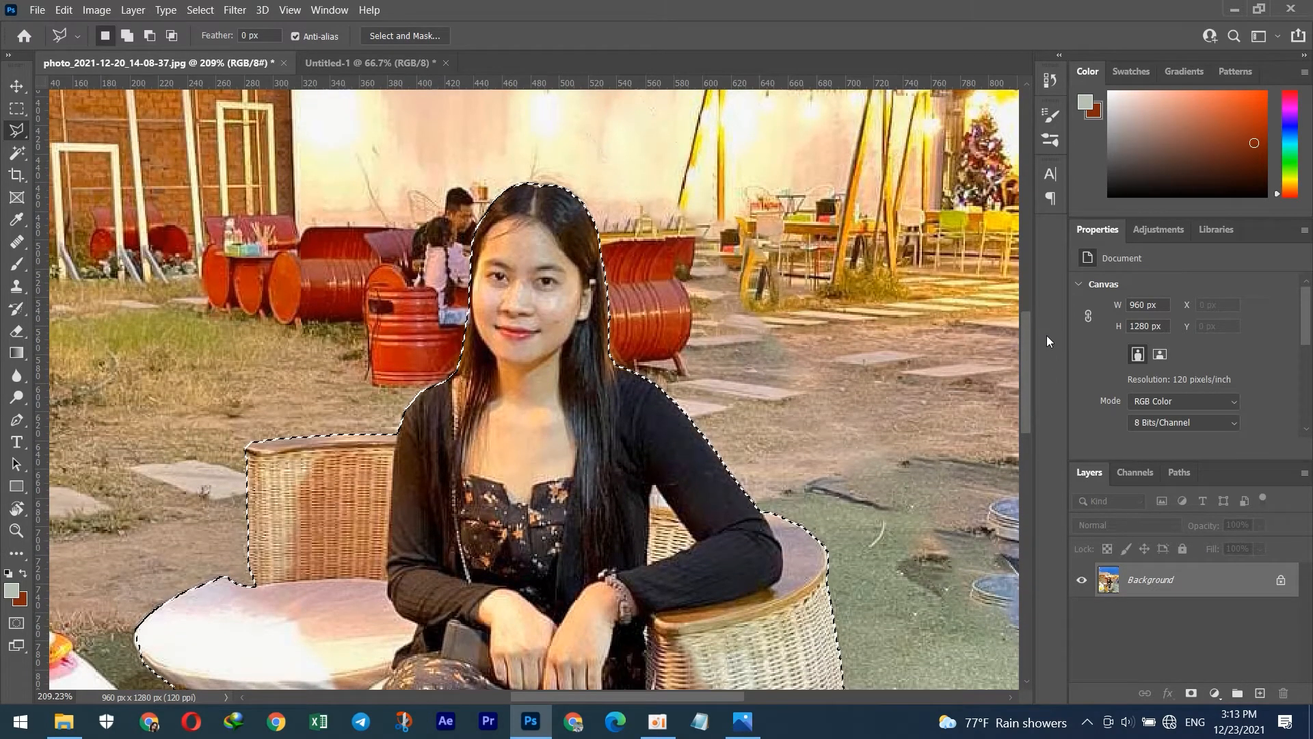
pyautogui.click(16, 86)
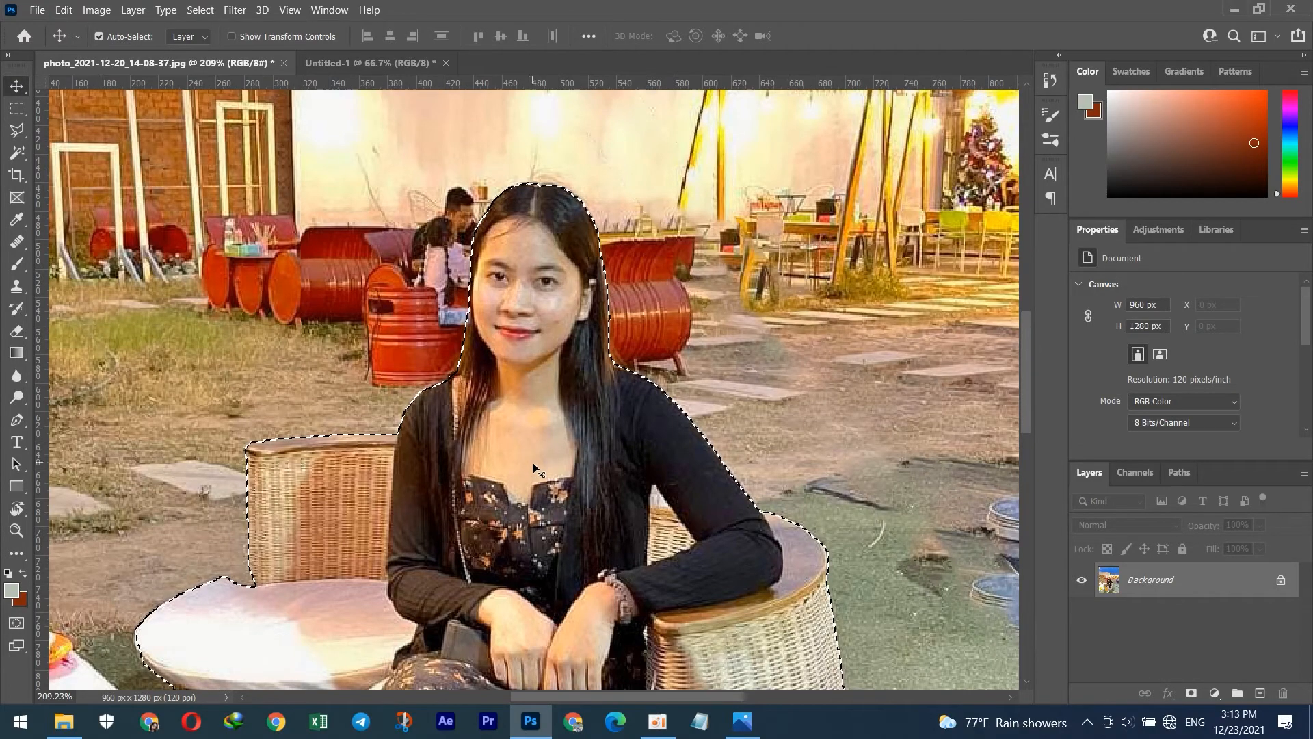
pyautogui.moveTo(532, 462); pyautogui.dragTo(227, 37)
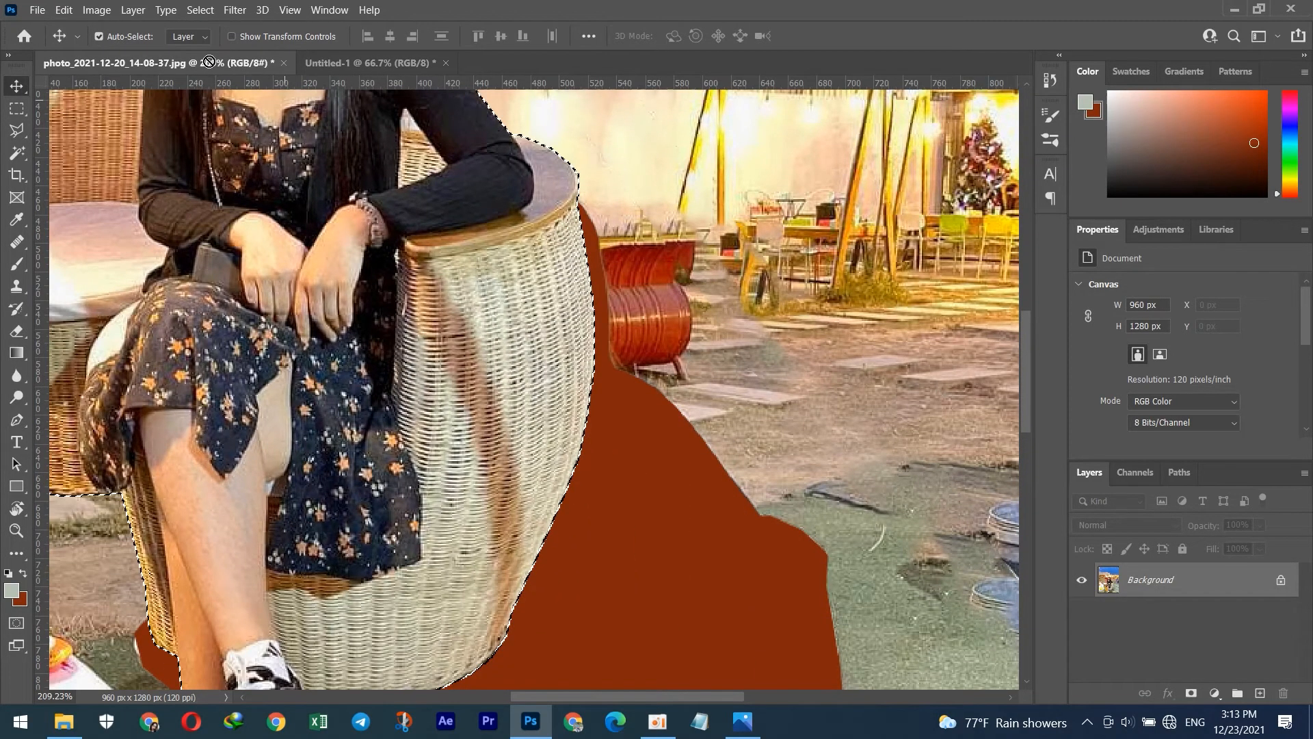
pyautogui.moveTo(218, 77); pyautogui.dragTo(514, 363)
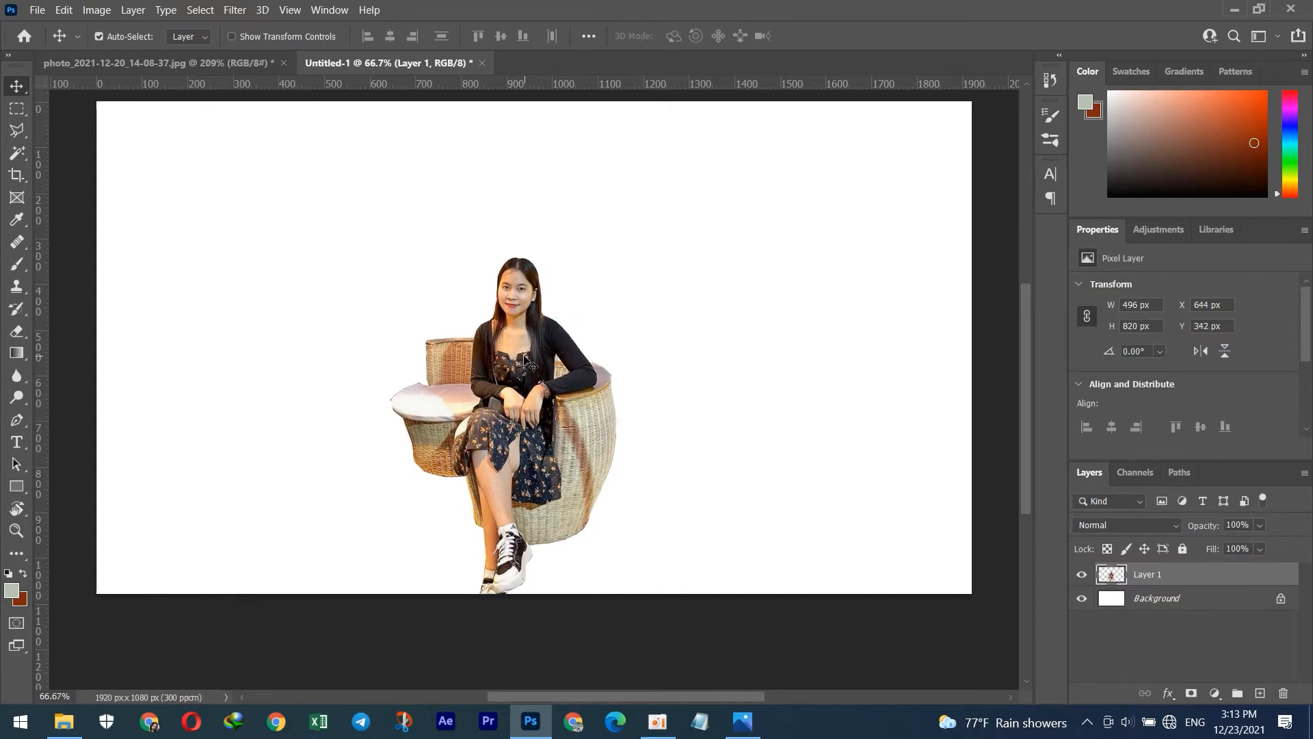
pyautogui.moveTo(525, 368); pyautogui.dragTo(525, 364)
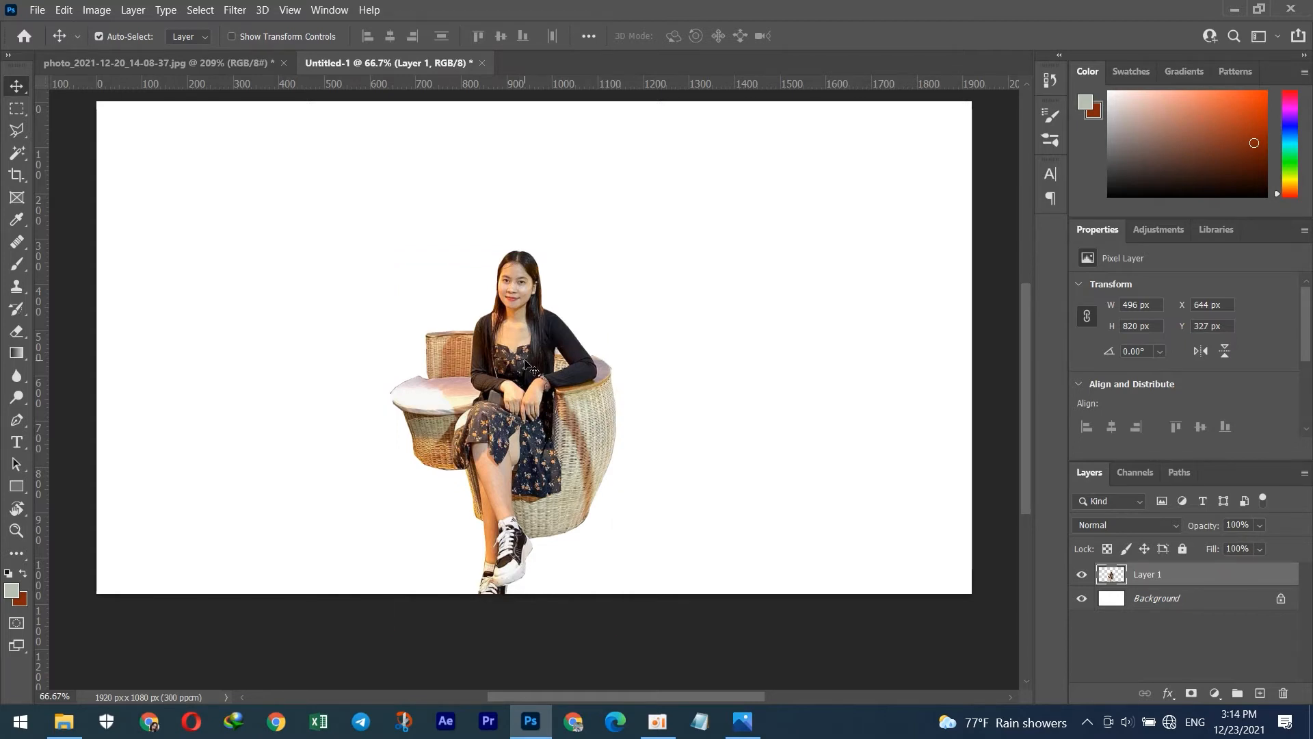
# Scale the cutout to about 115.5%, rotate it about 3.6° counter-clockwise, and raise it to Y 207 px.
pyautogui.hotkey('ctrl', 't')
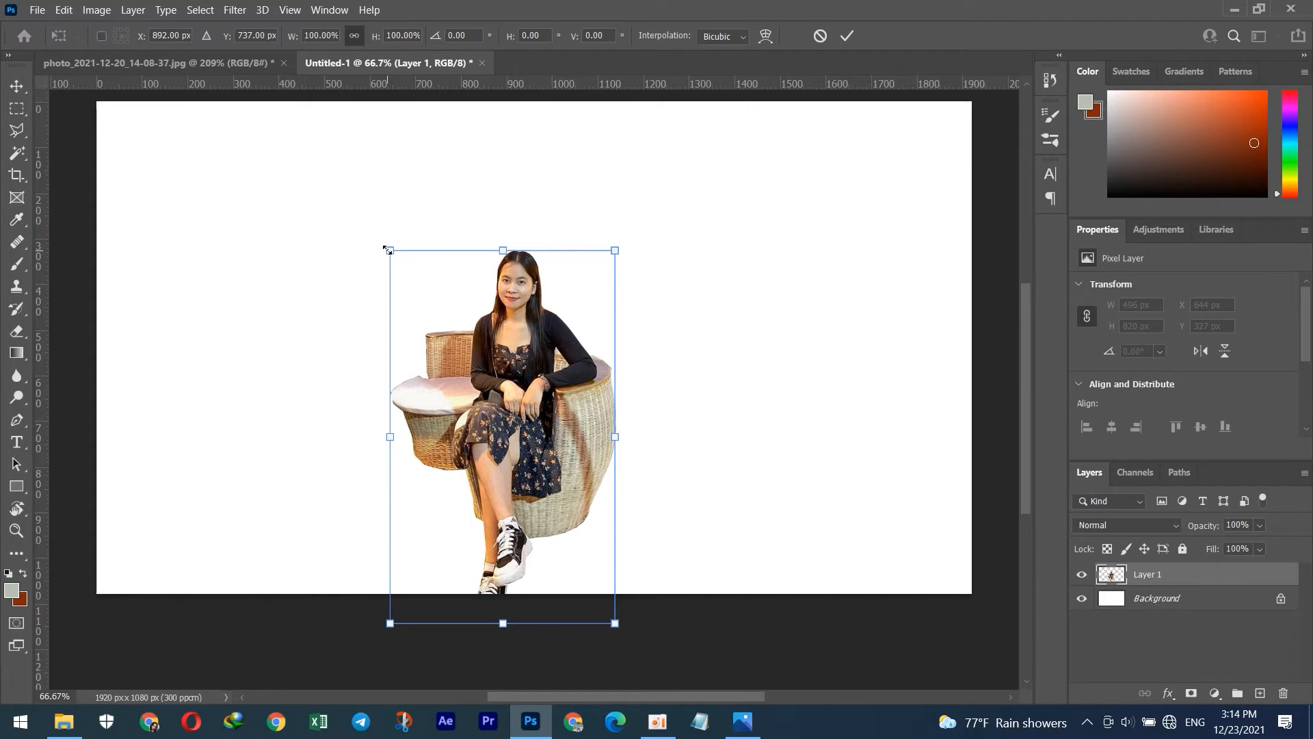
pyautogui.moveTo(385, 250); pyautogui.dragTo(369, 216)
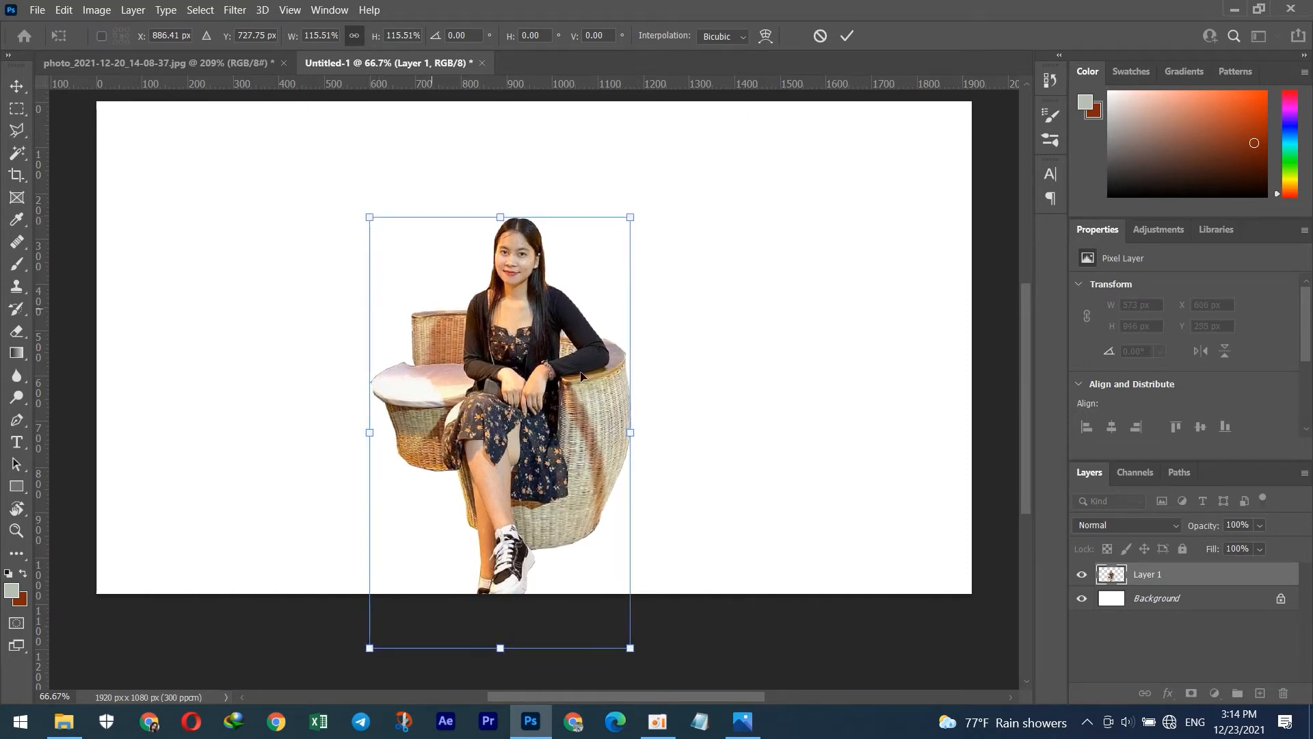
pyautogui.moveTo(660, 435); pyautogui.dragTo(664, 424)
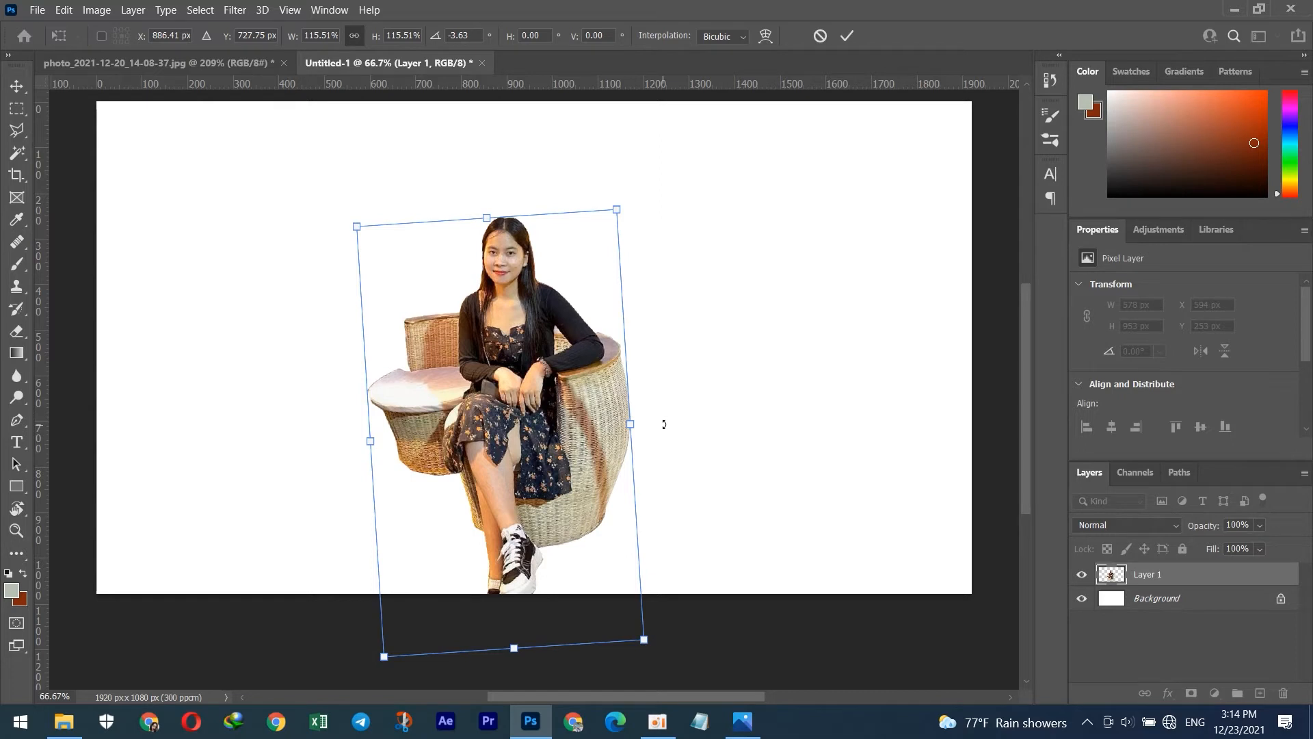
pyautogui.press('Escape')
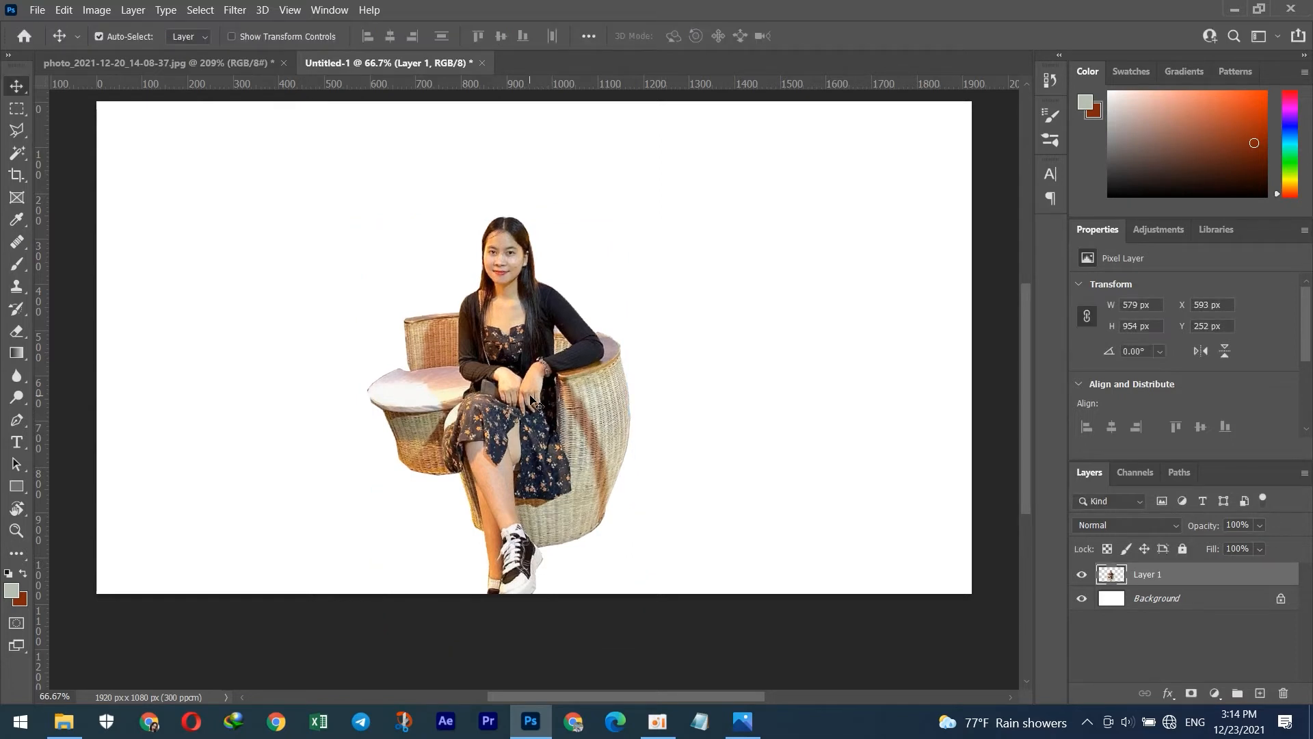
pyautogui.moveTo(530, 397); pyautogui.dragTo(529, 376)
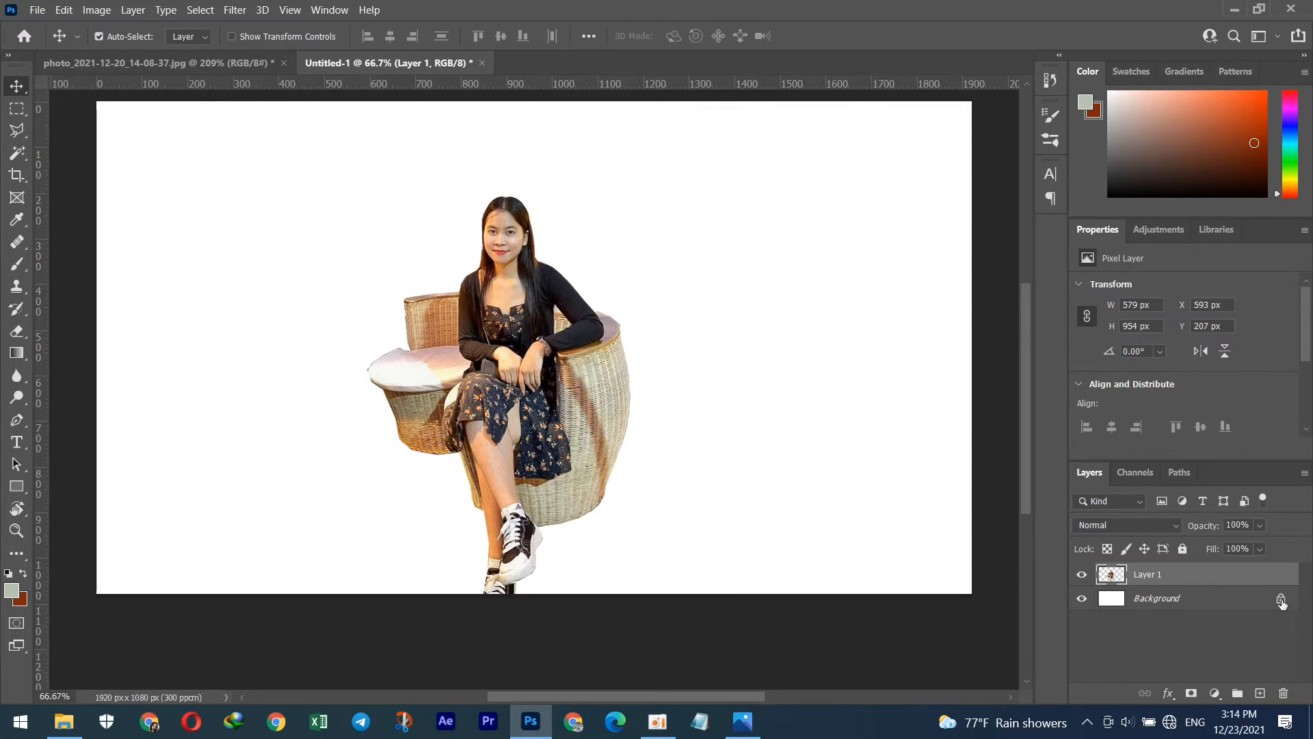
pyautogui.click(1169, 696)
pyautogui.click(1169, 694)
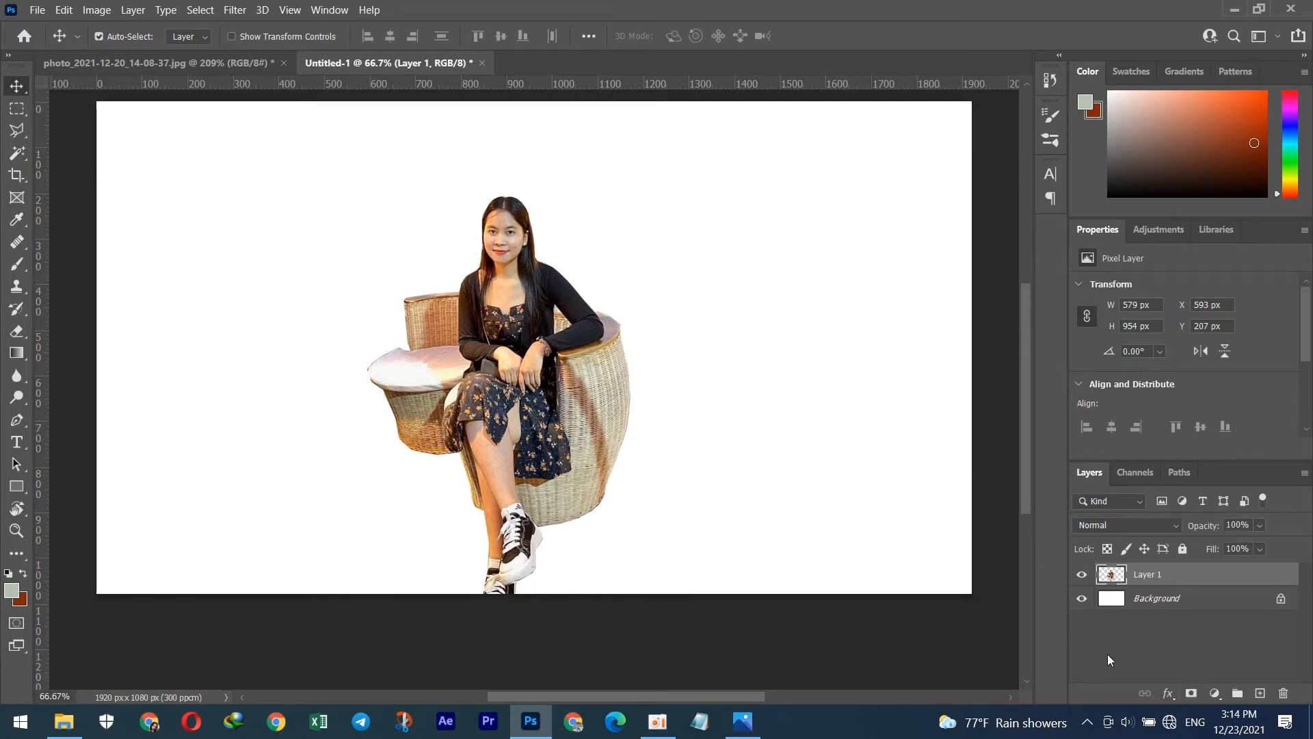
pyautogui.click(1258, 692)
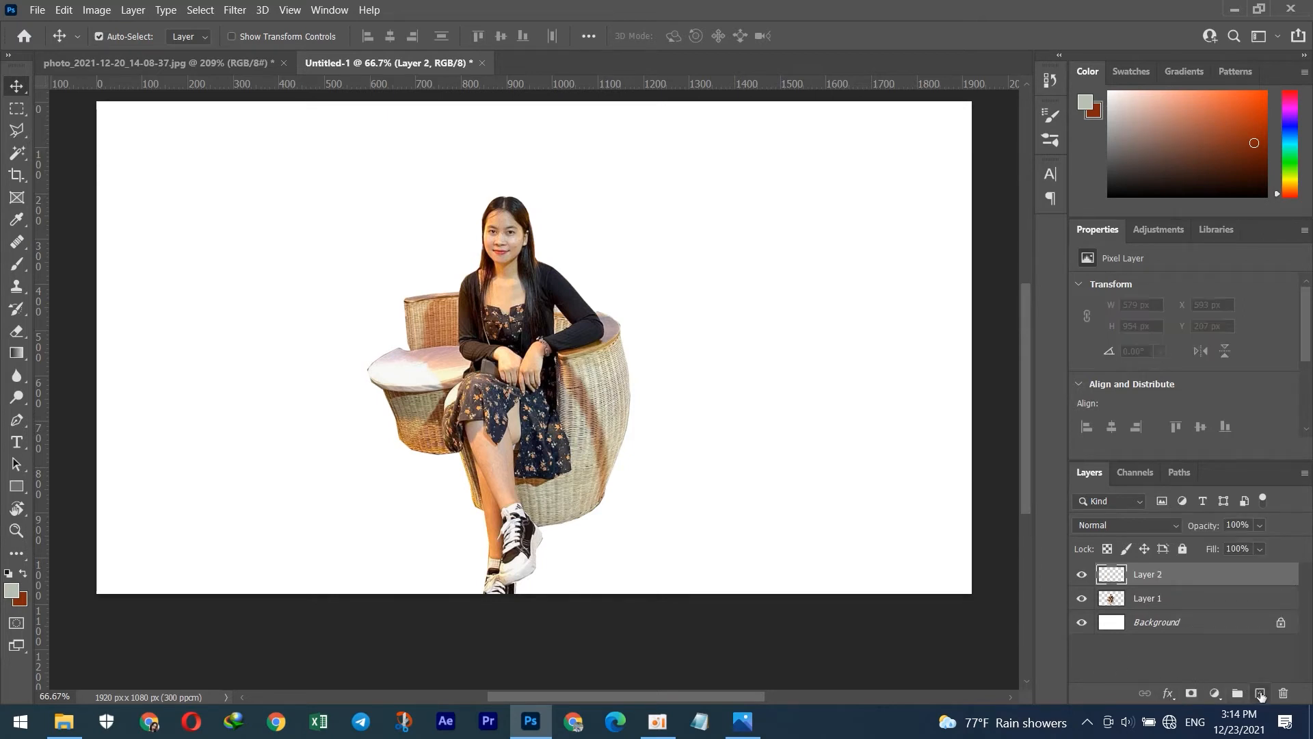
pyautogui.click(1168, 693)
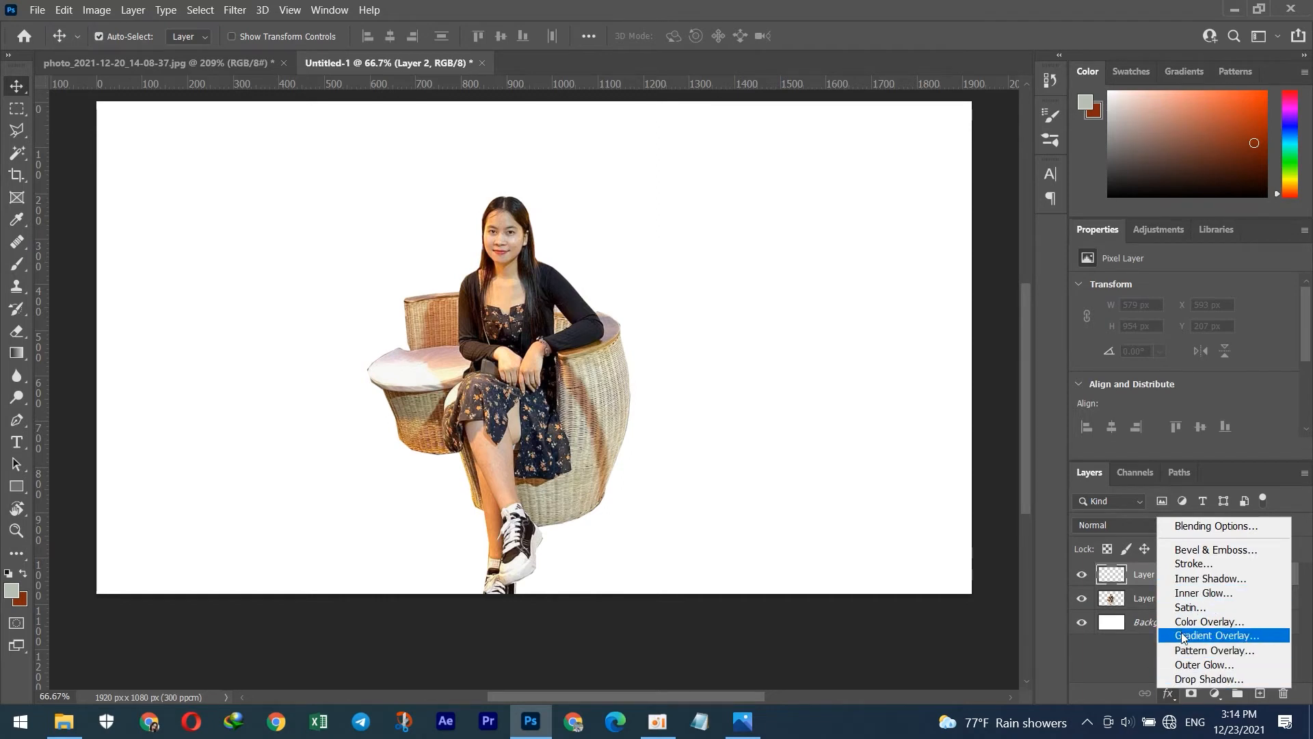
pyautogui.click(1170, 692)
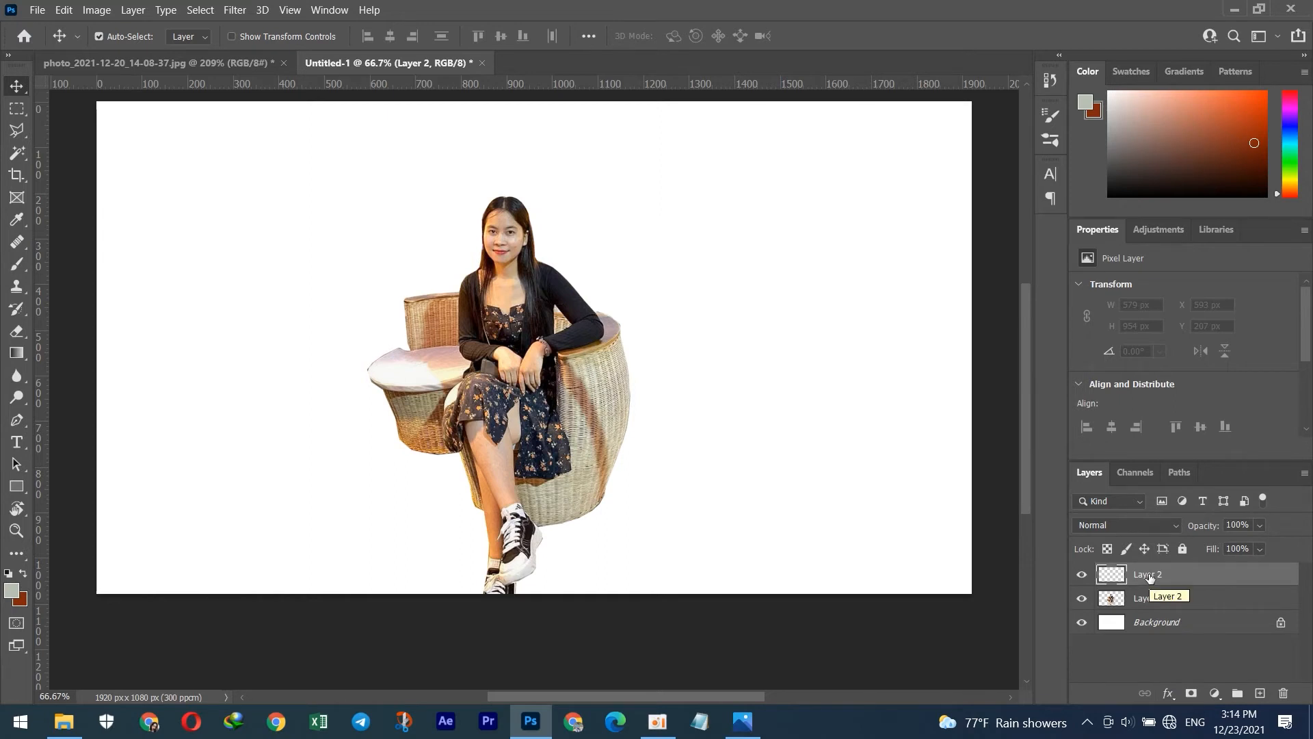
pyautogui.press('Delete')
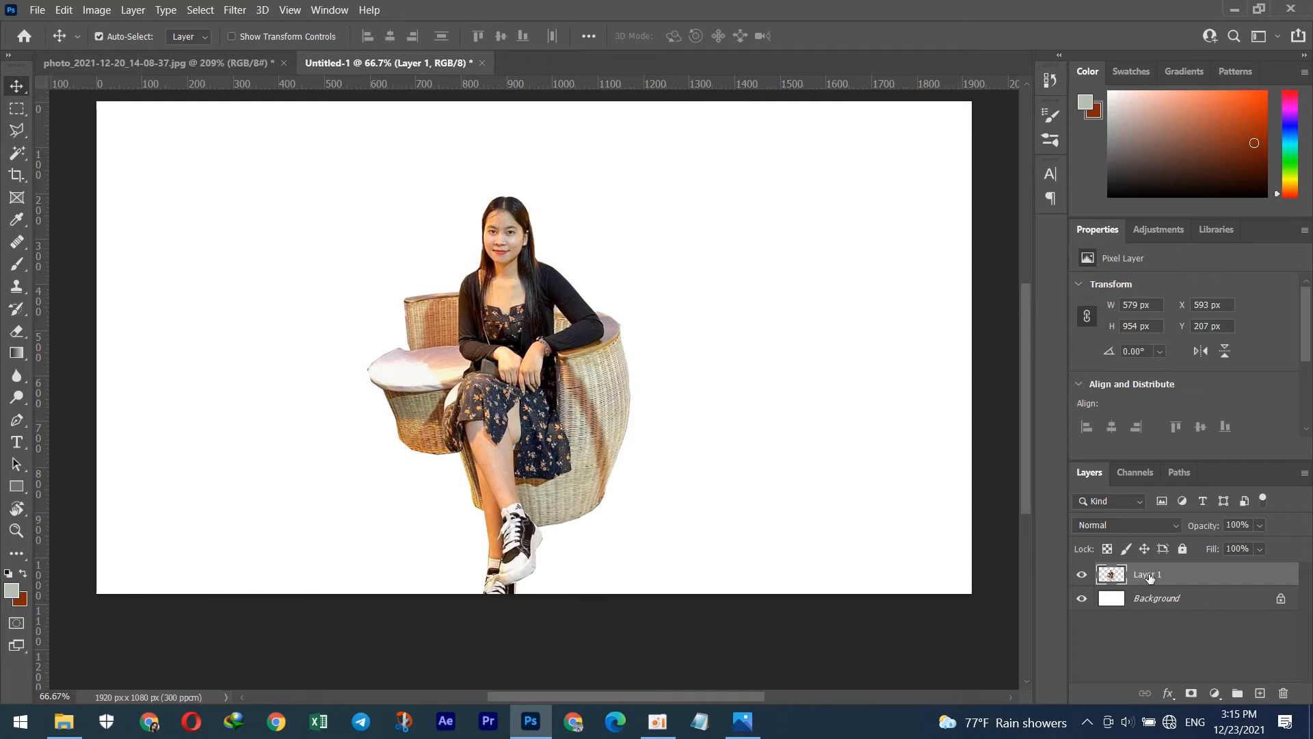
# Duplicate the cutout layer and enable the Stroke and Outer Glow effects on the copy.
pyautogui.hotkey('ctrl', 'j')
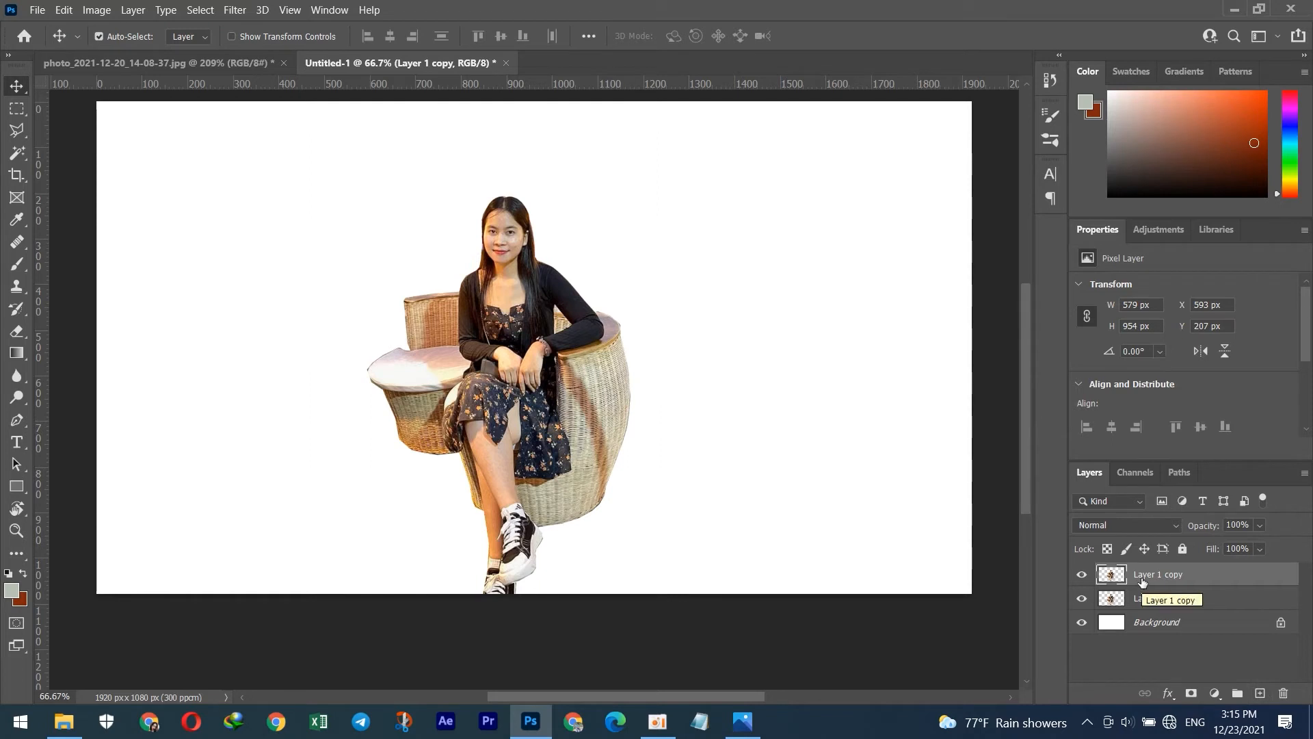
pyautogui.click(1170, 694)
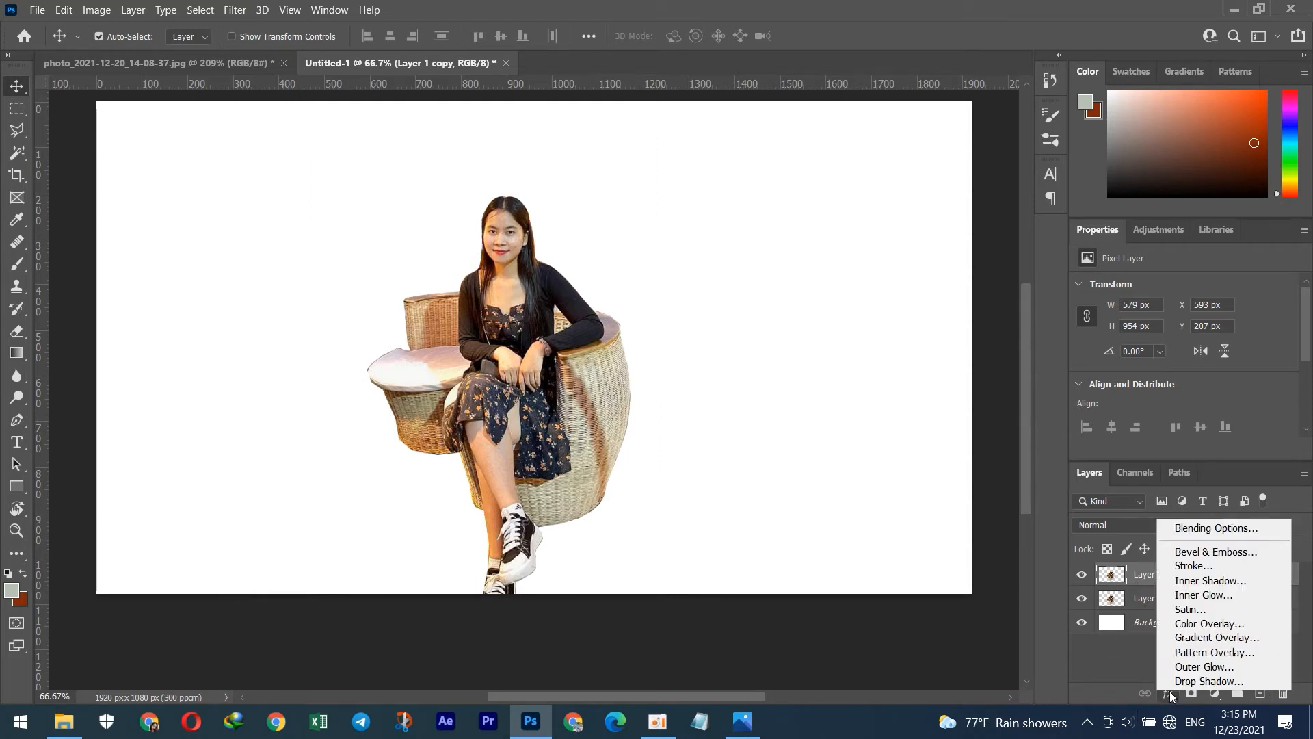
pyautogui.click(1194, 566)
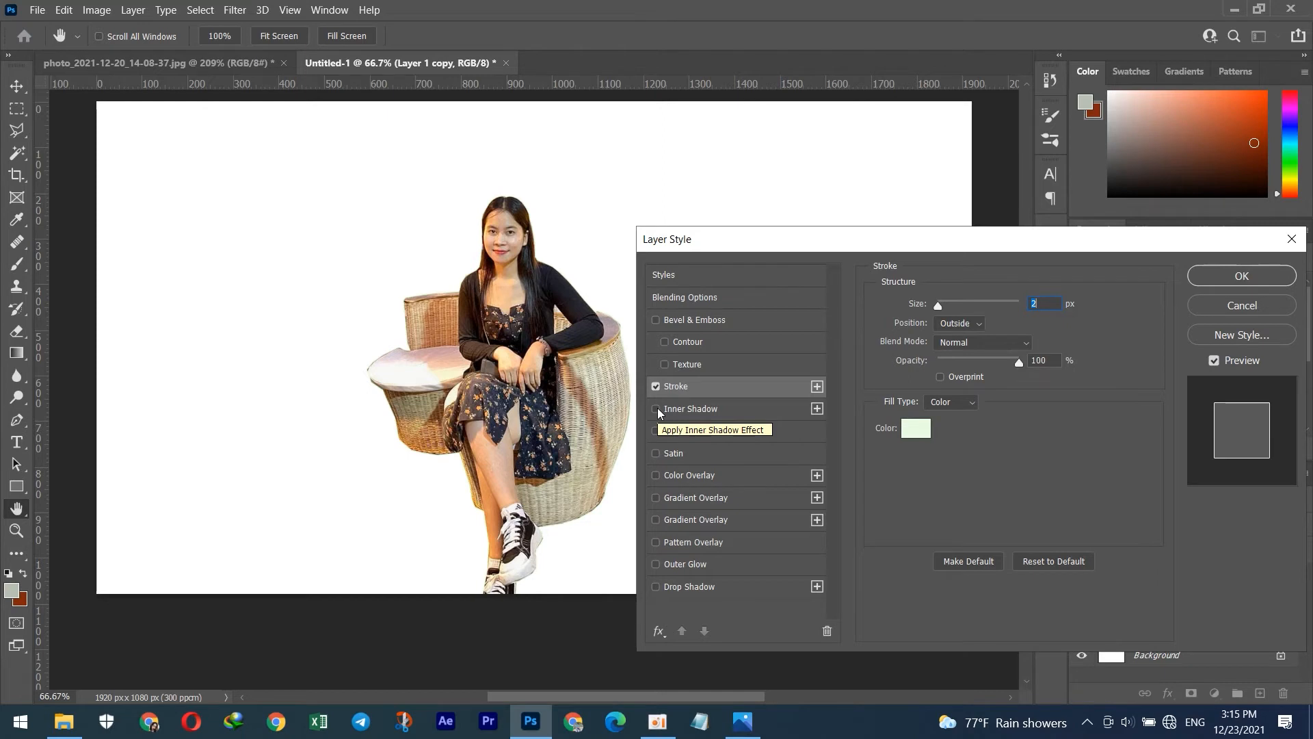
pyautogui.click(656, 565)
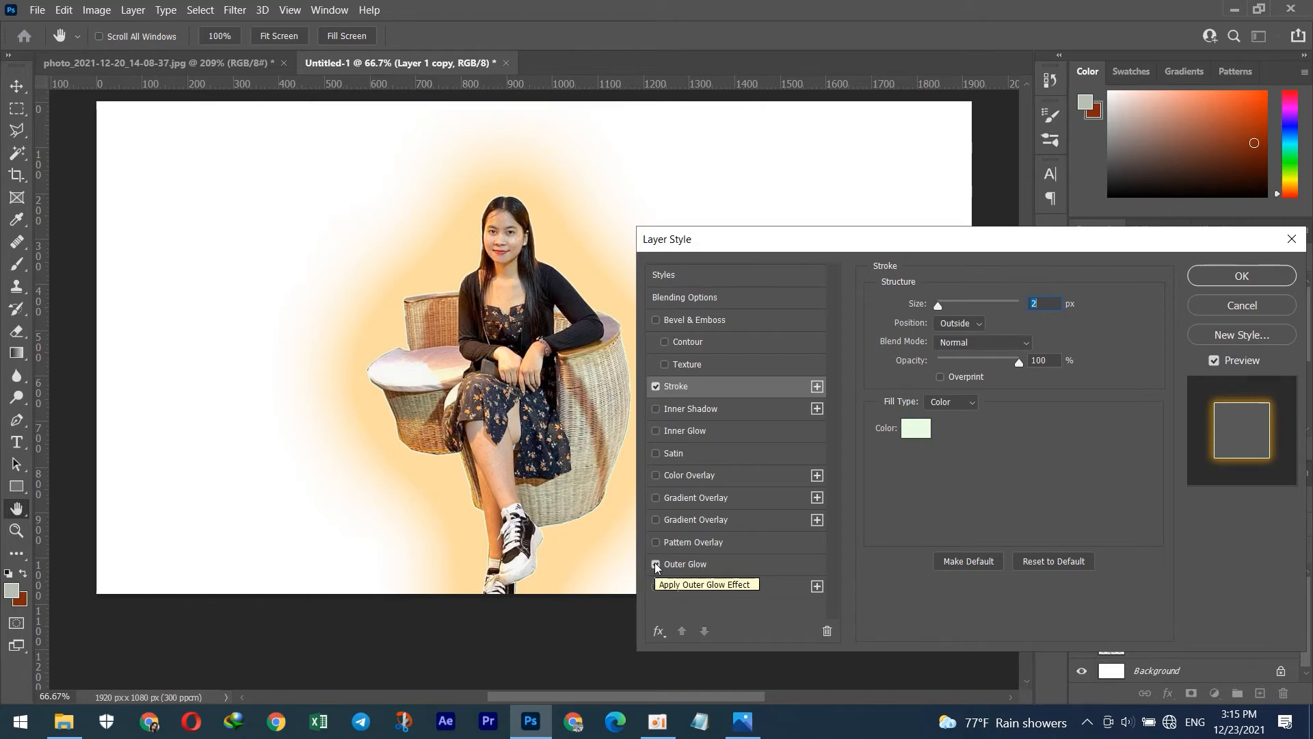
# Set the stroke size on the duplicated cutout to 16 px and apply the layer style.
pyautogui.moveTo(940, 306)
pyautogui.mouseDown()
pyautogui.moveTo(979, 307)
pyautogui.moveTo(938, 318)
pyautogui.mouseUp()
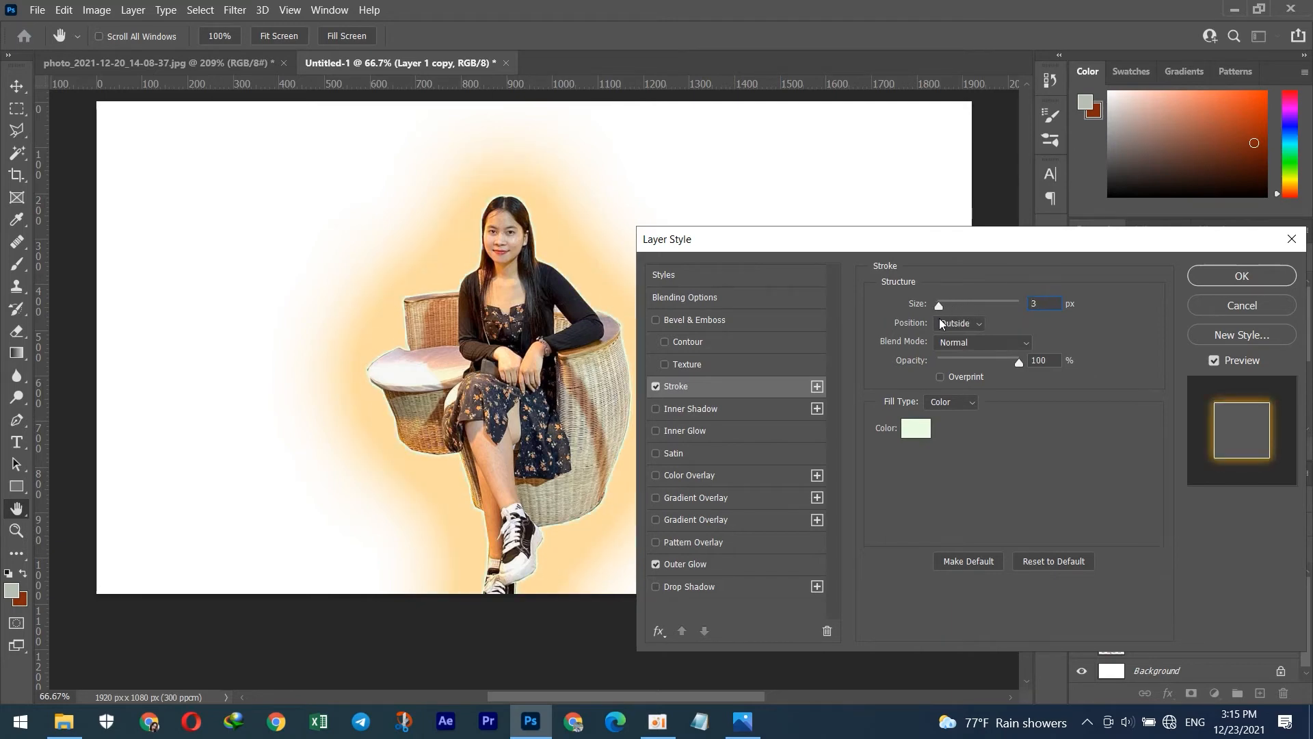
pyautogui.moveTo(943, 318); pyautogui.dragTo(947, 316)
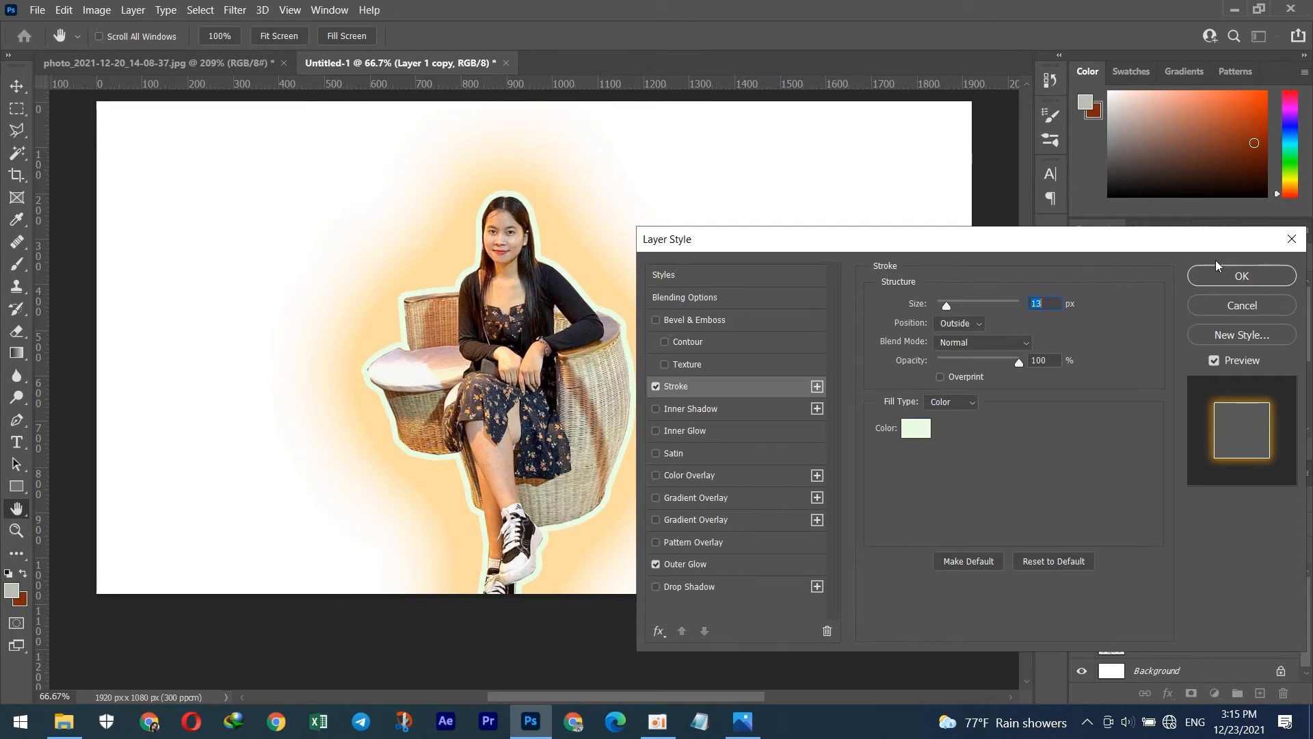
pyautogui.click(963, 306)
pyautogui.moveTo(945, 306); pyautogui.dragTo(950, 306)
pyautogui.moveTo(951, 309); pyautogui.dragTo(948, 309)
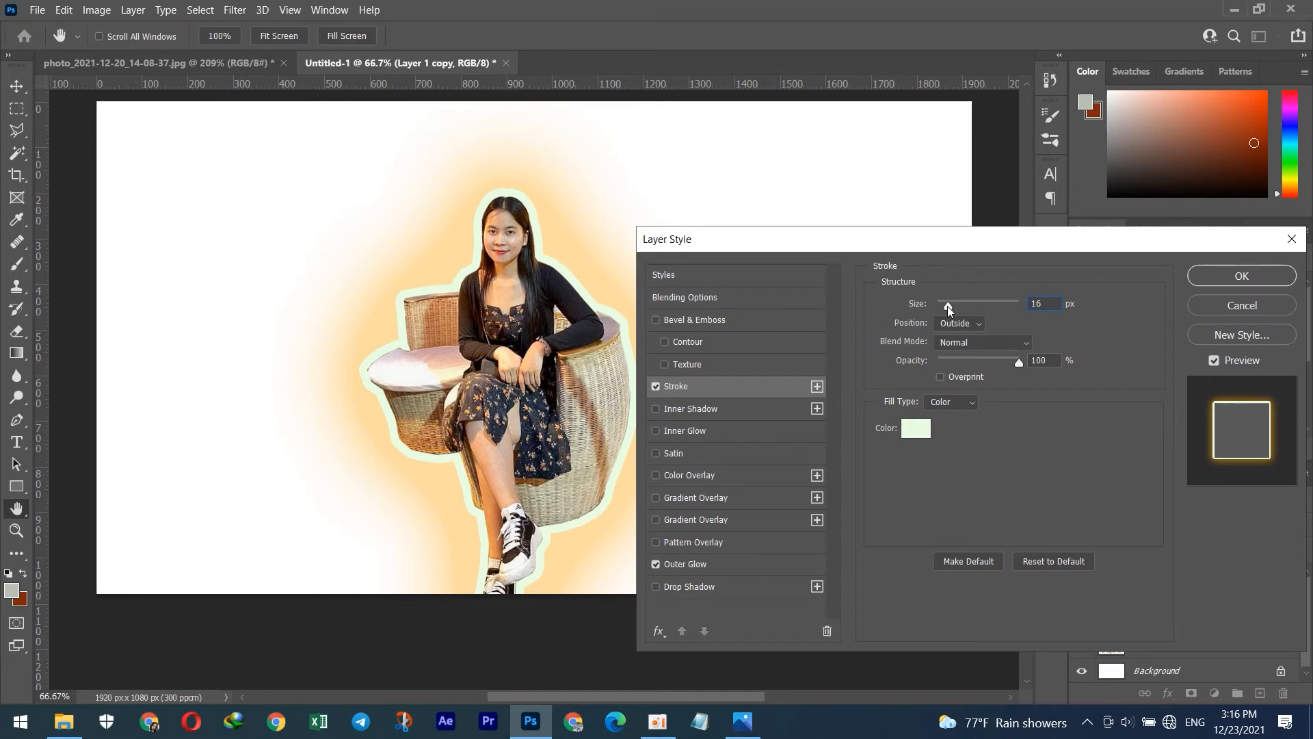
pyautogui.click(947, 306)
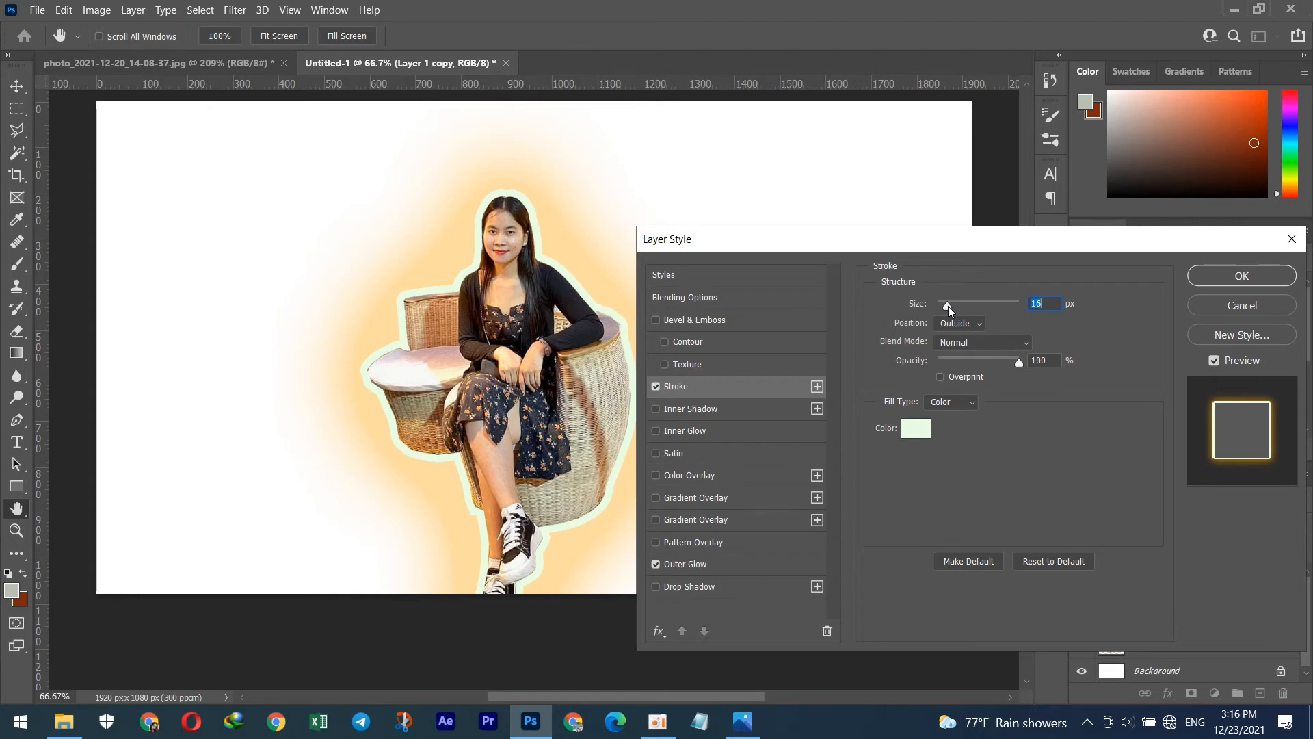
pyautogui.click(1225, 273)
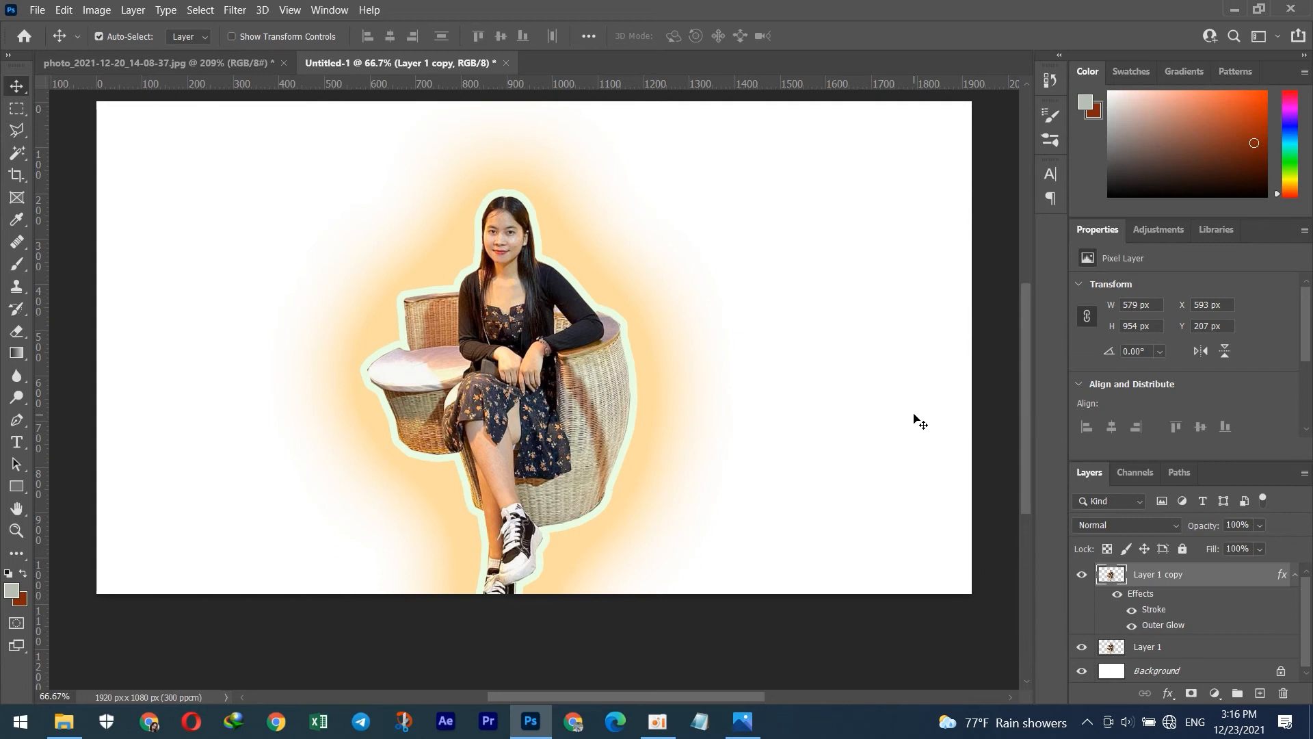
# Unlock the white Background layer and duplicate it.
pyautogui.click(1279, 670)
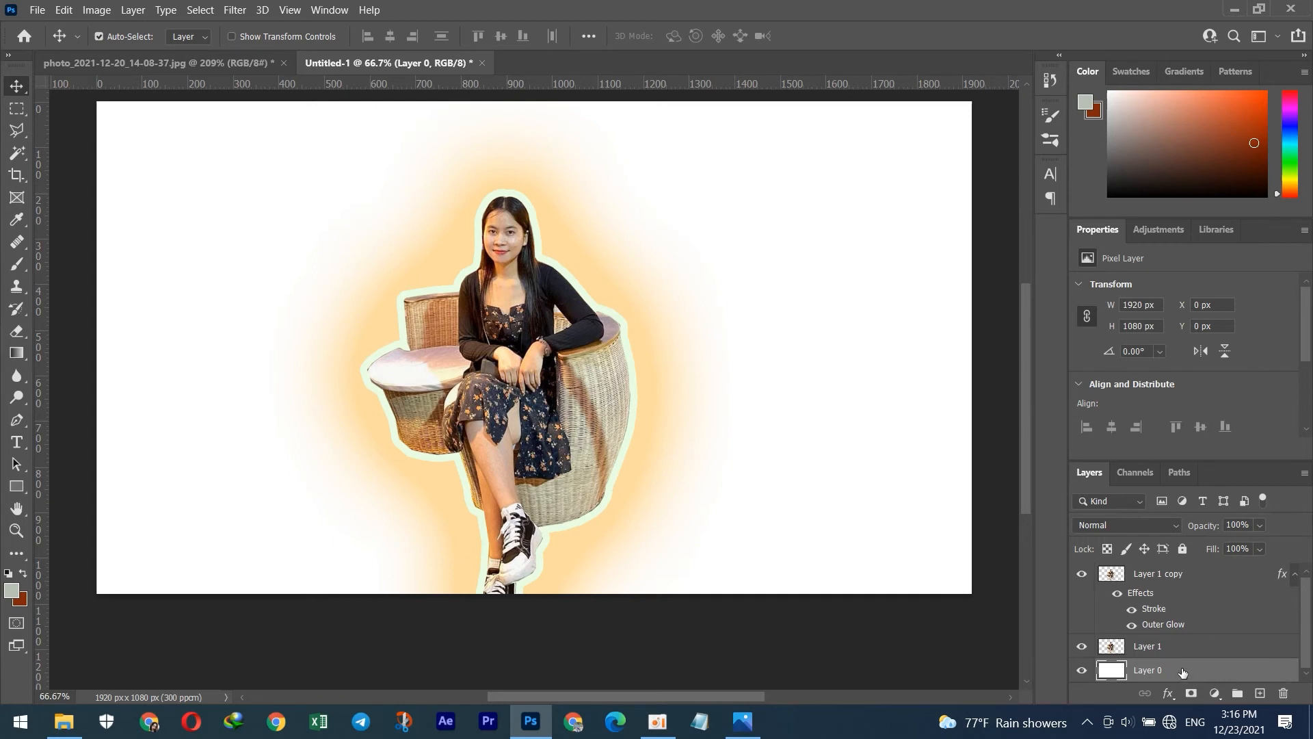
pyautogui.hotkey('ctrl', 'j')
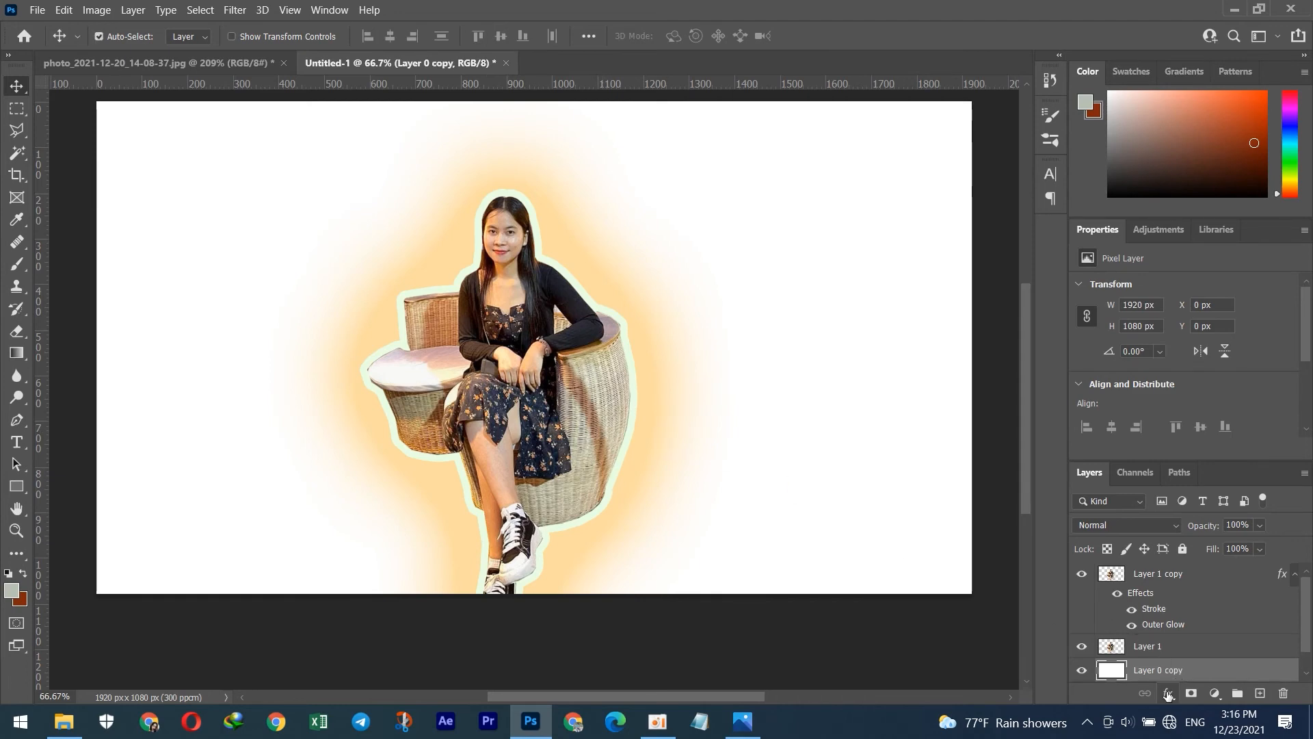
# Set the background colour to grey #8e8684 and fill the duplicated white layer with it.
pyautogui.click(23, 599)
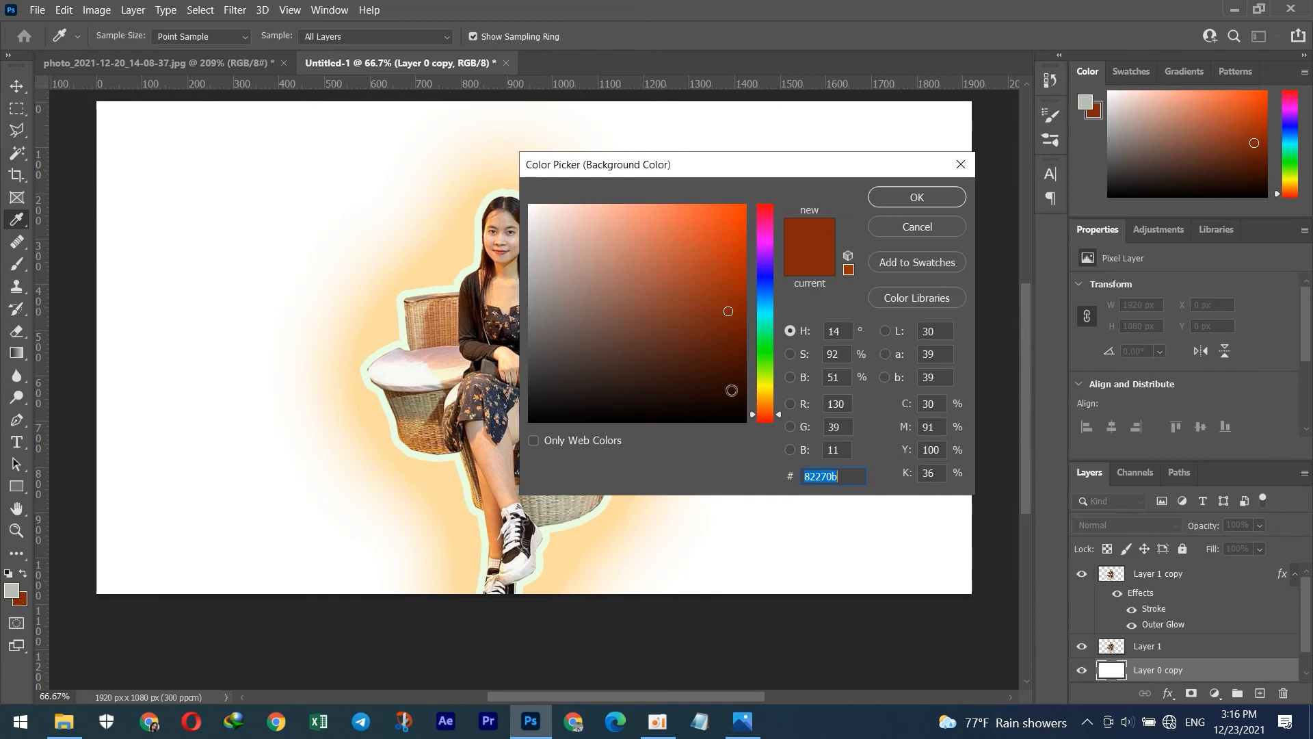
pyautogui.moveTo(615, 374); pyautogui.dragTo(556, 328)
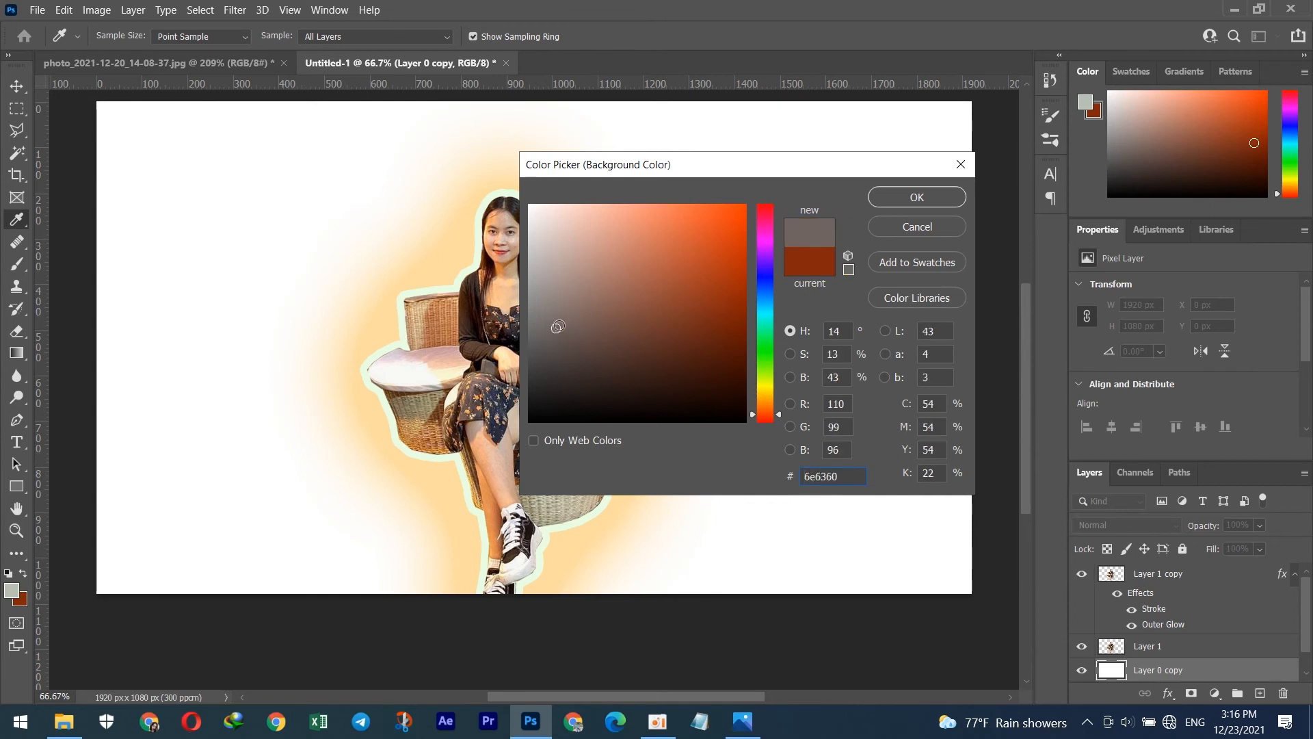
pyautogui.click(545, 301)
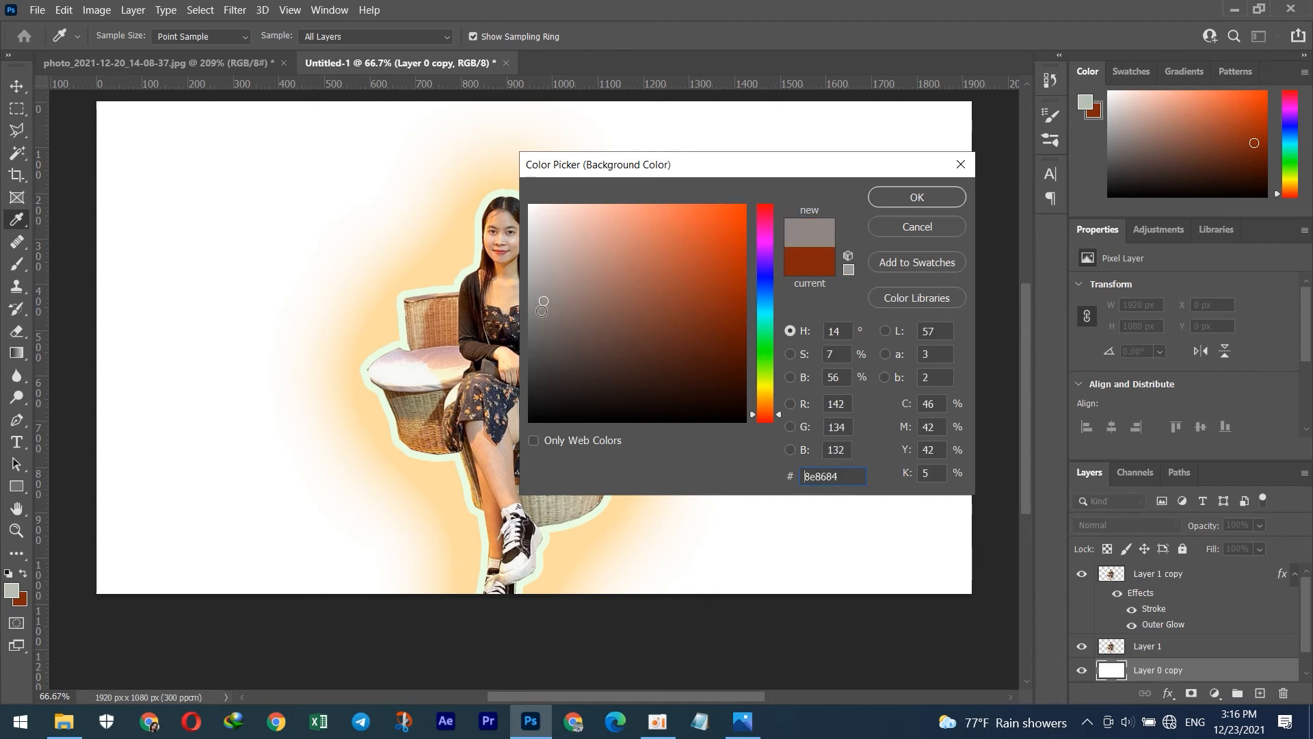
pyautogui.click(902, 198)
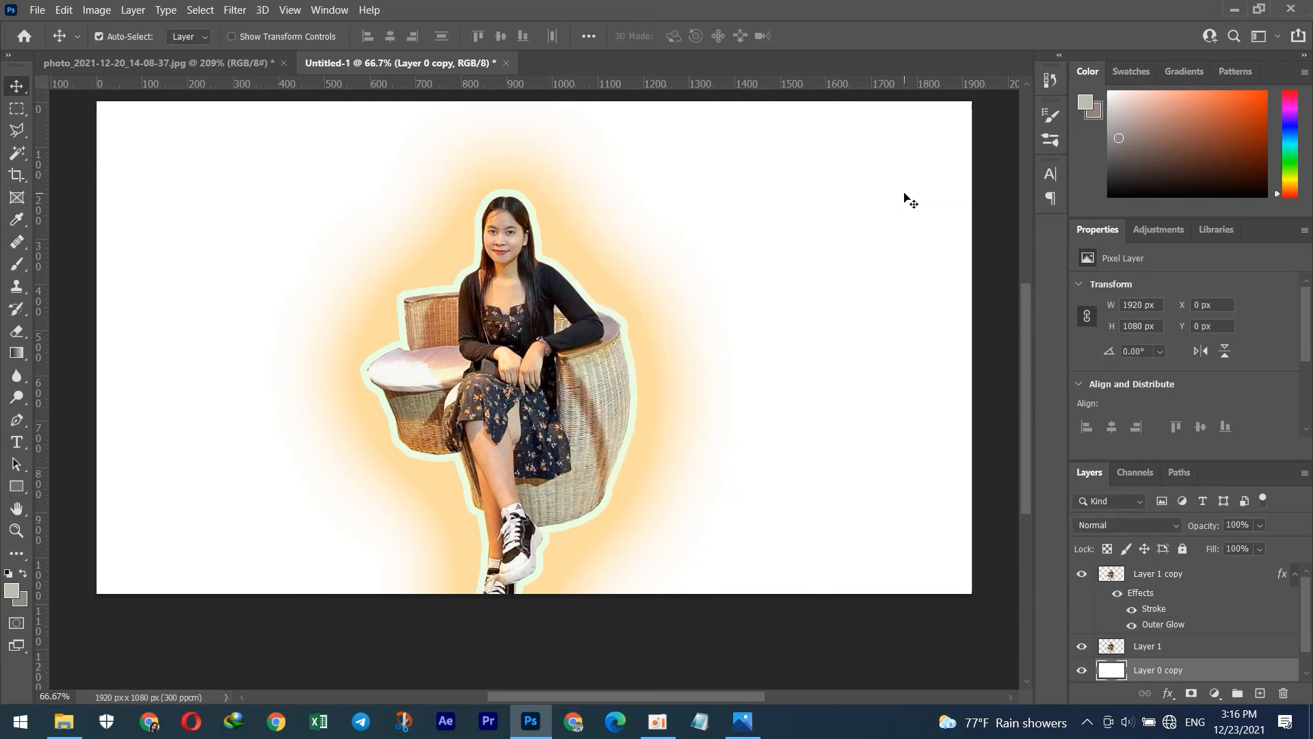
pyautogui.hotkey('ctrl', 'BackSpace')
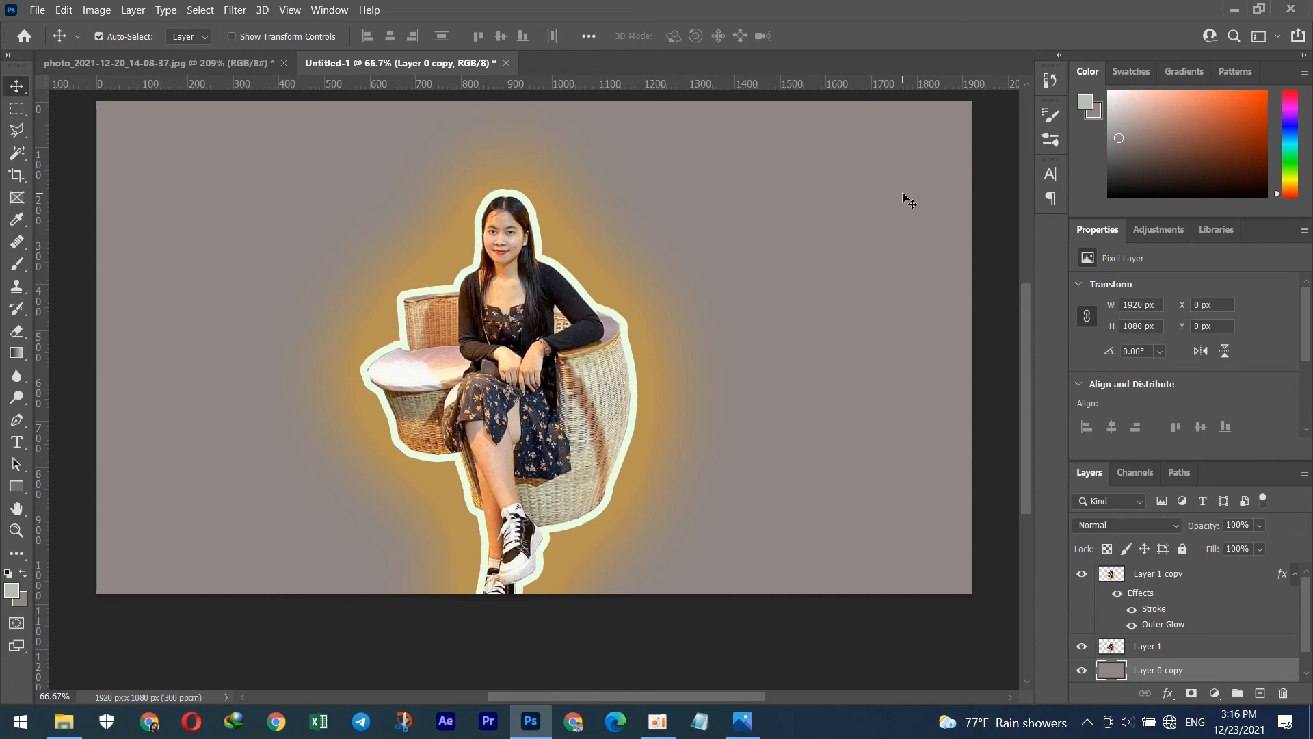
pyautogui.click(16, 596)
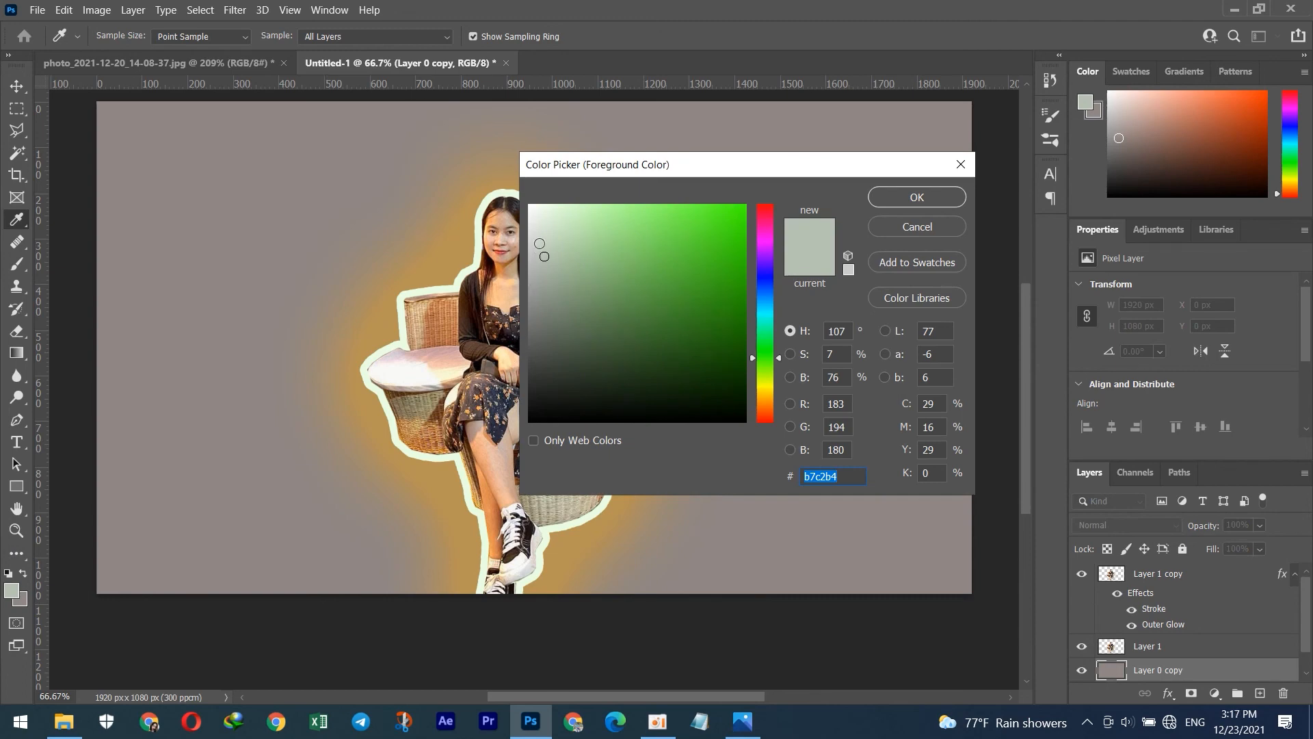
pyautogui.click(539, 243)
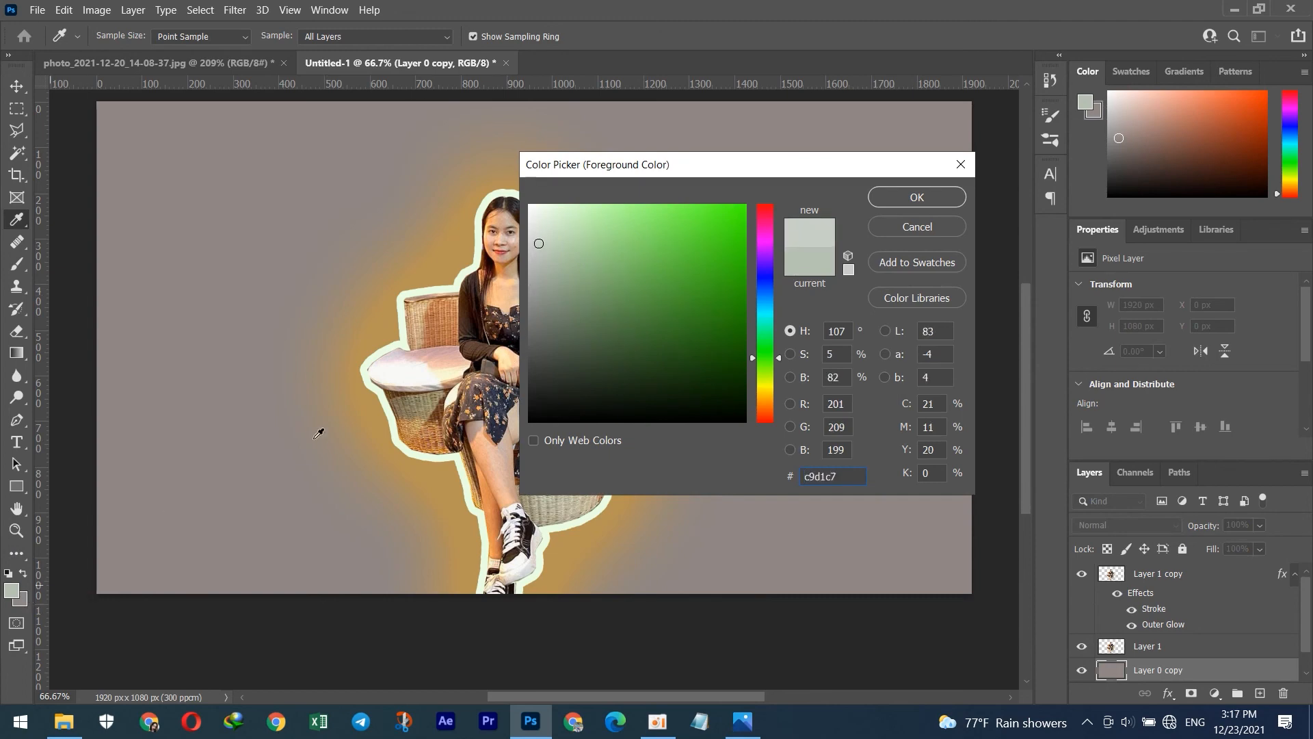
pyautogui.click(916, 225)
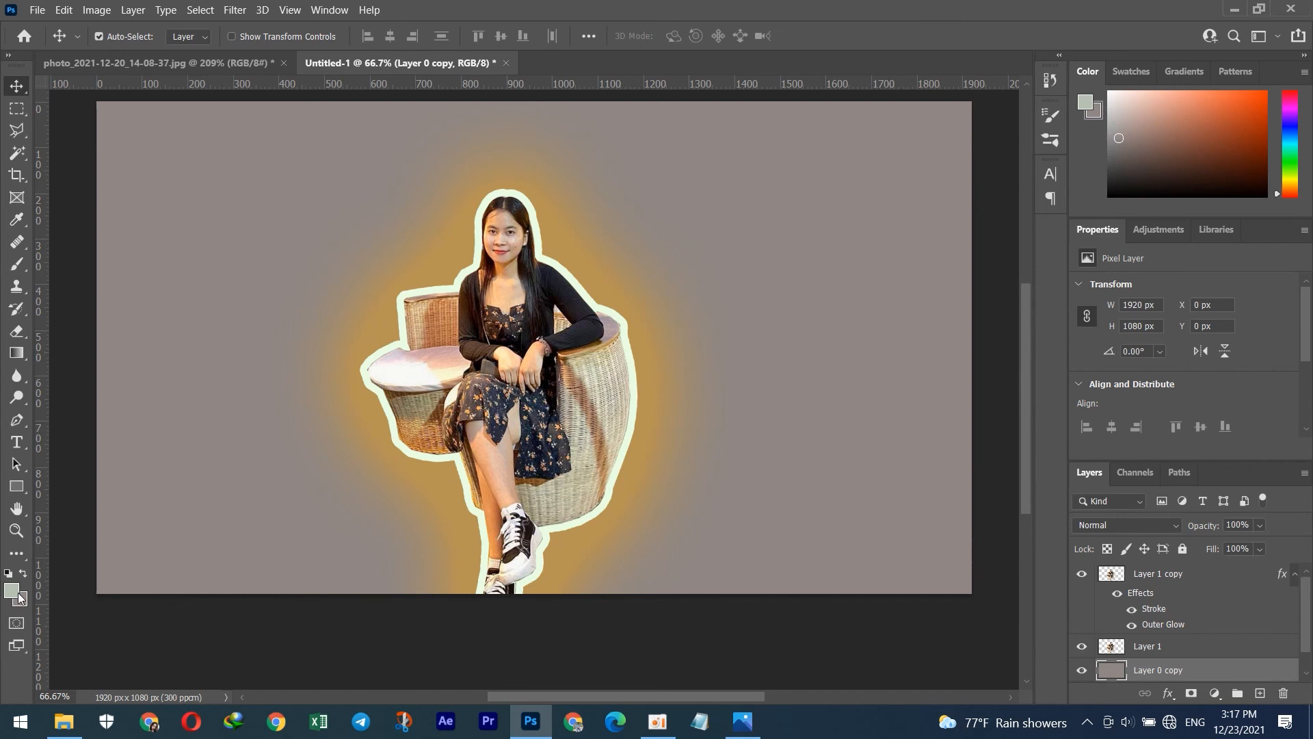
# Set the background colour to pale pink #dbc9c4 and fill the Layer 0 copy with it.
pyautogui.click(21, 600)
pyautogui.moveTo(573, 246)
pyautogui.mouseDown()
pyautogui.moveTo(562, 222)
pyautogui.moveTo(552, 235)
pyautogui.mouseUp()
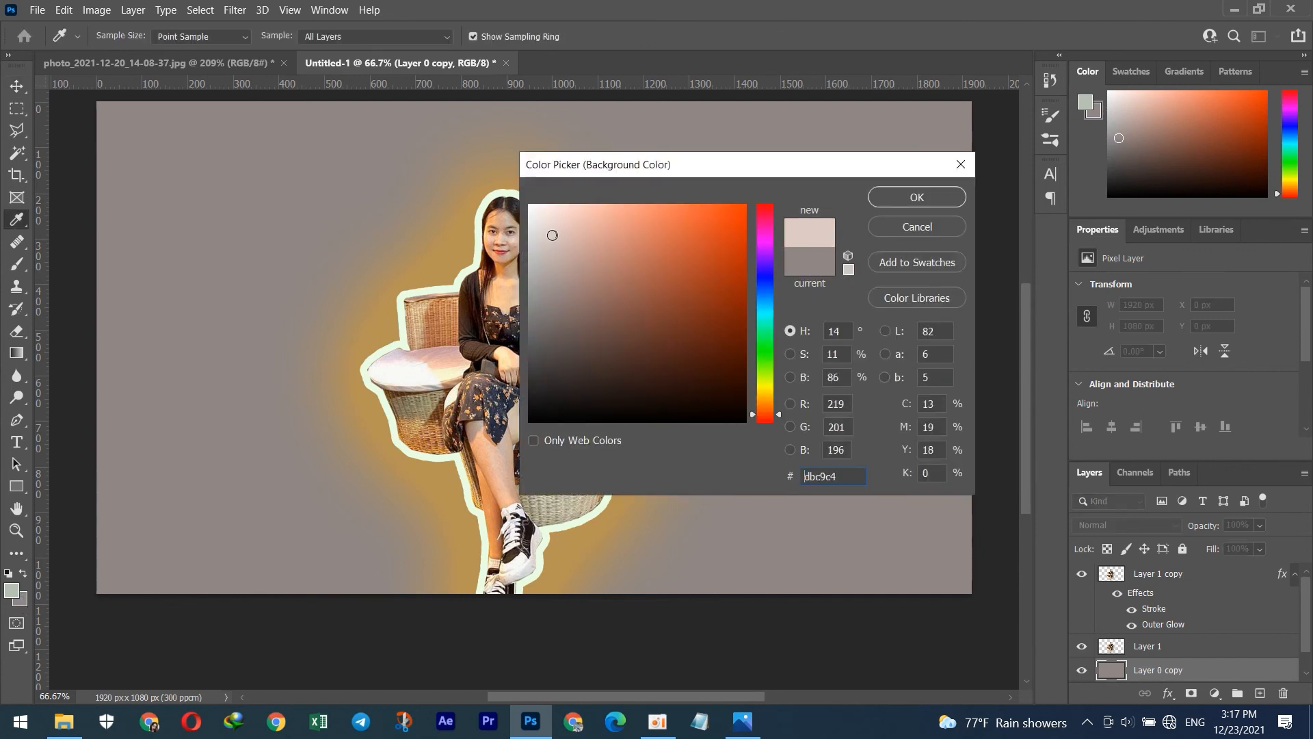
pyautogui.click(913, 197)
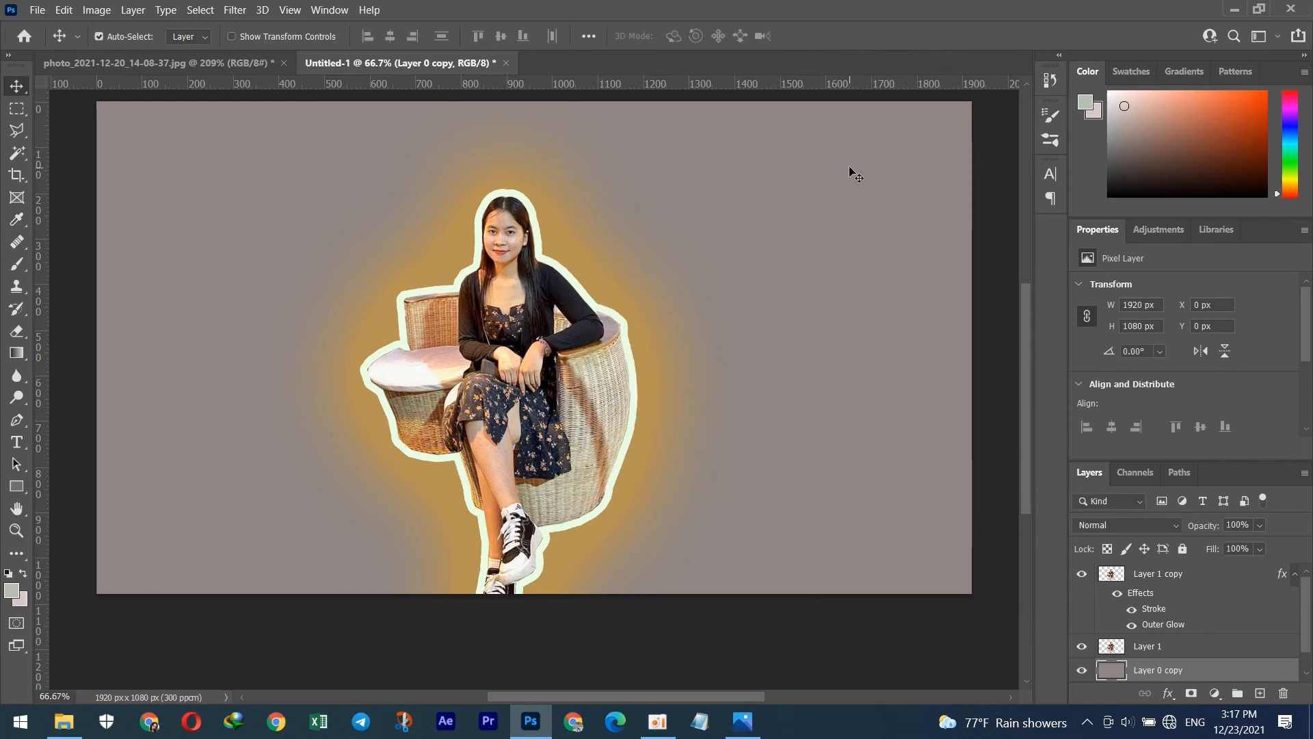
pyautogui.hotkey('ctrl', 'BackSpace')
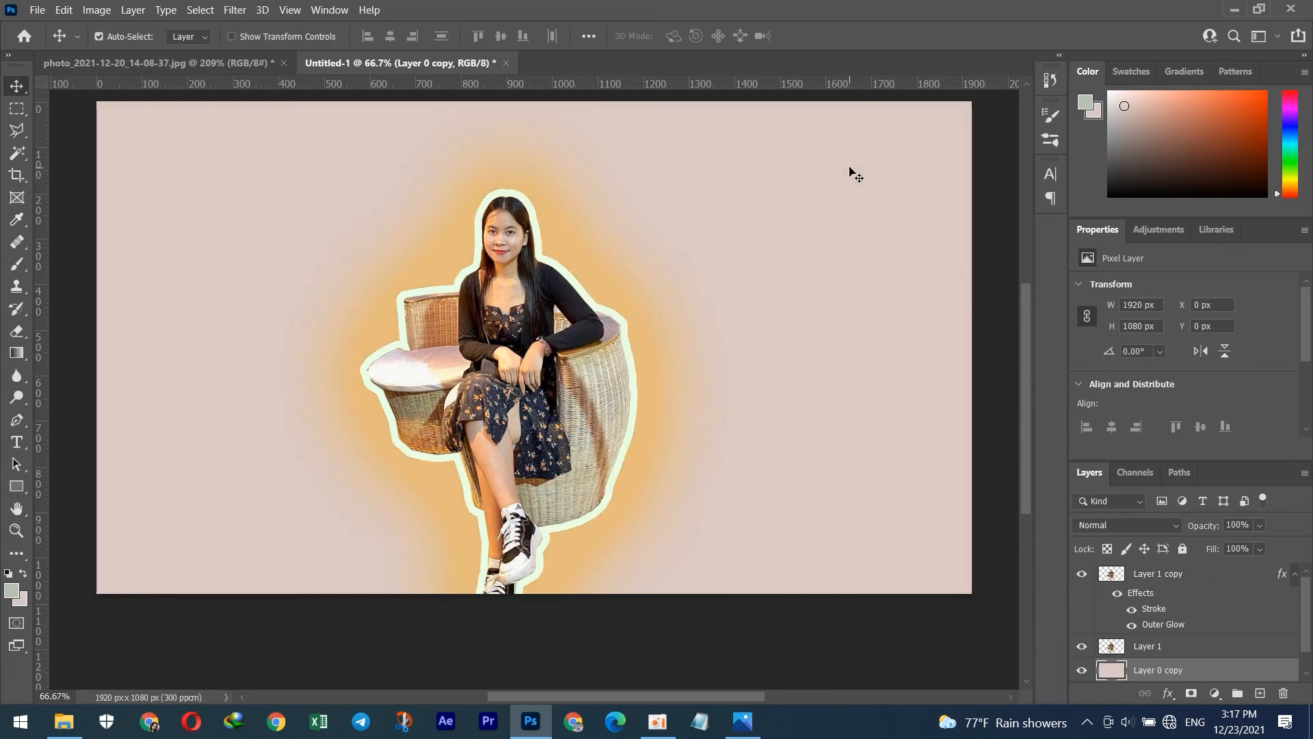